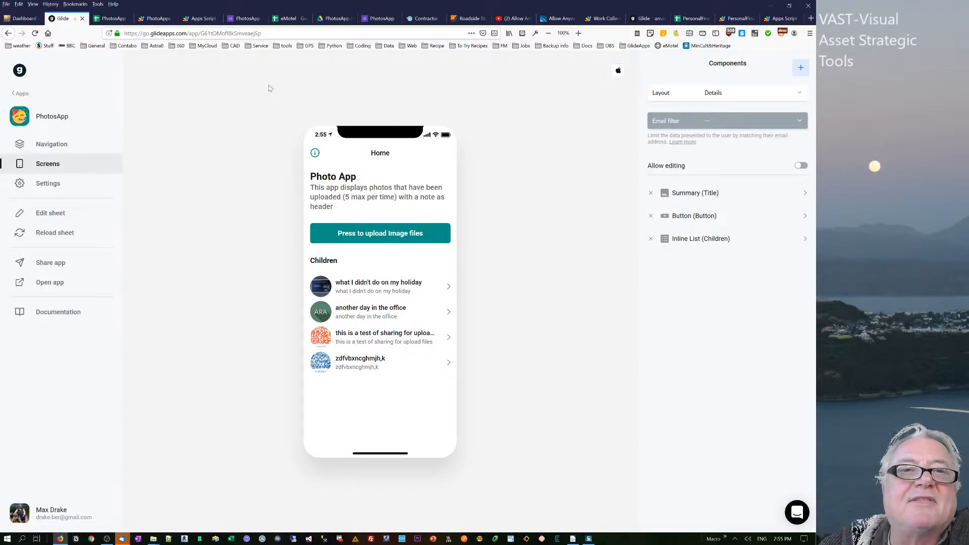
# - Look over the PhotosApp response form, its linked spreadsheet, the Glide app and the PhotoApps script project
pyautogui.click(246, 19)
pyautogui.click(262, 18)
pyautogui.click(110, 19)
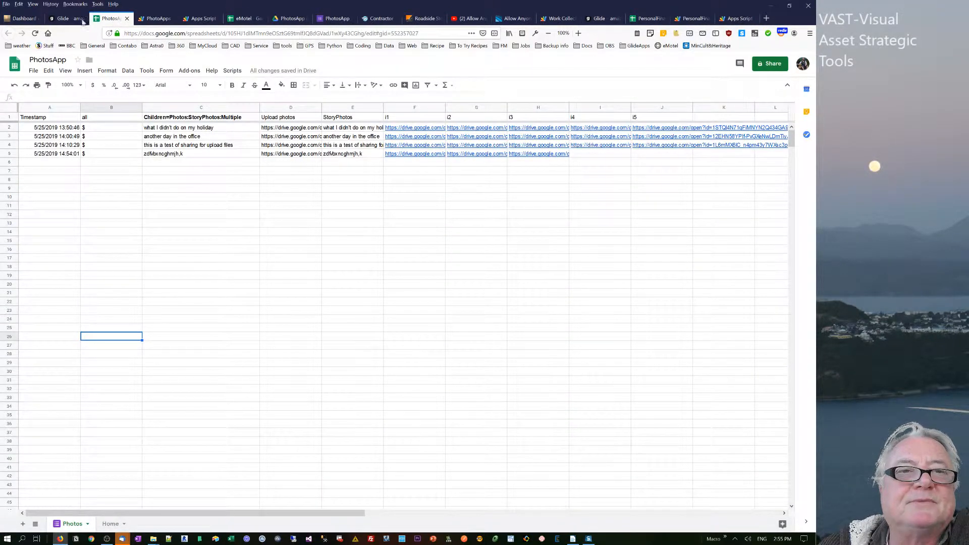
pyautogui.click(64, 20)
pyautogui.click(110, 18)
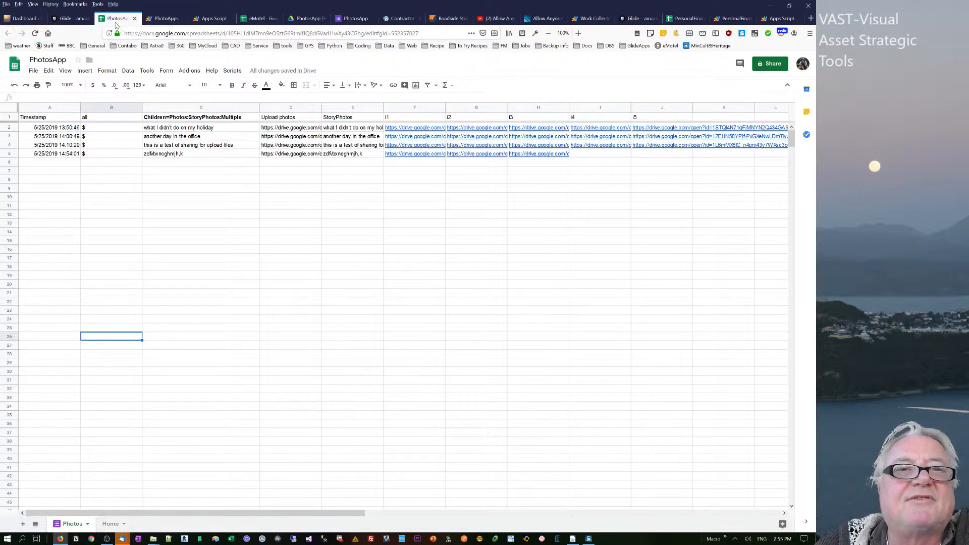
pyautogui.click(164, 20)
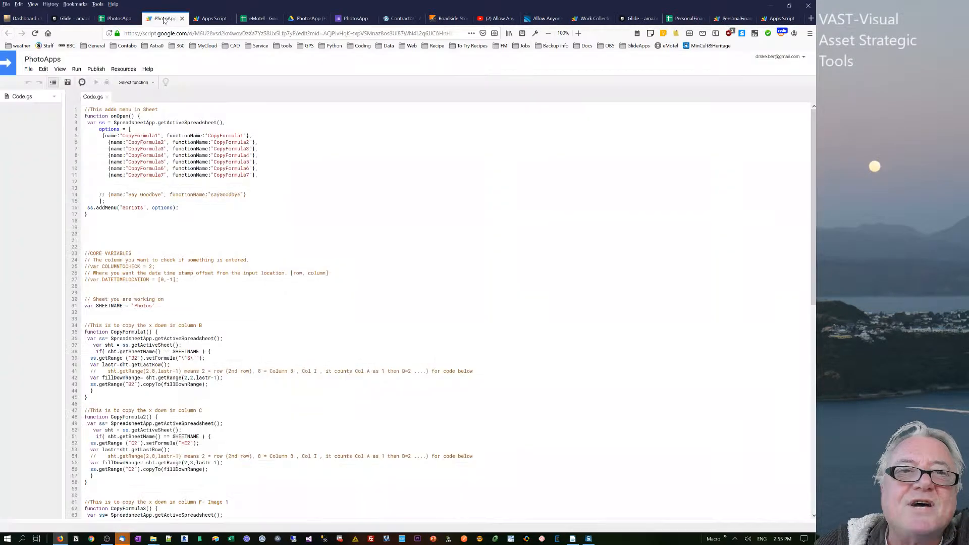
# - In the PhotosApp spreadsheet's Home sheet, examine the Children relation column, its key cell and the Button column header
pyautogui.click(130, 19)
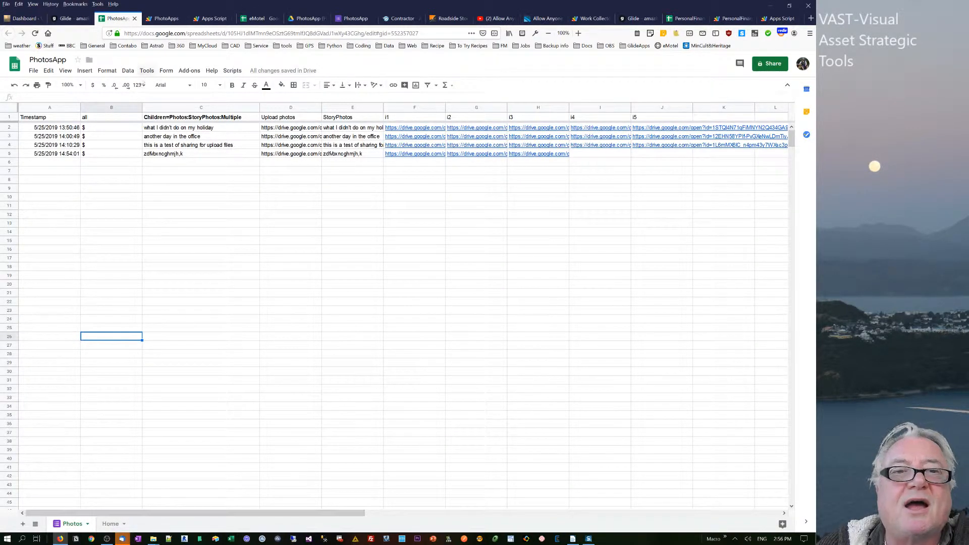
pyautogui.click(111, 525)
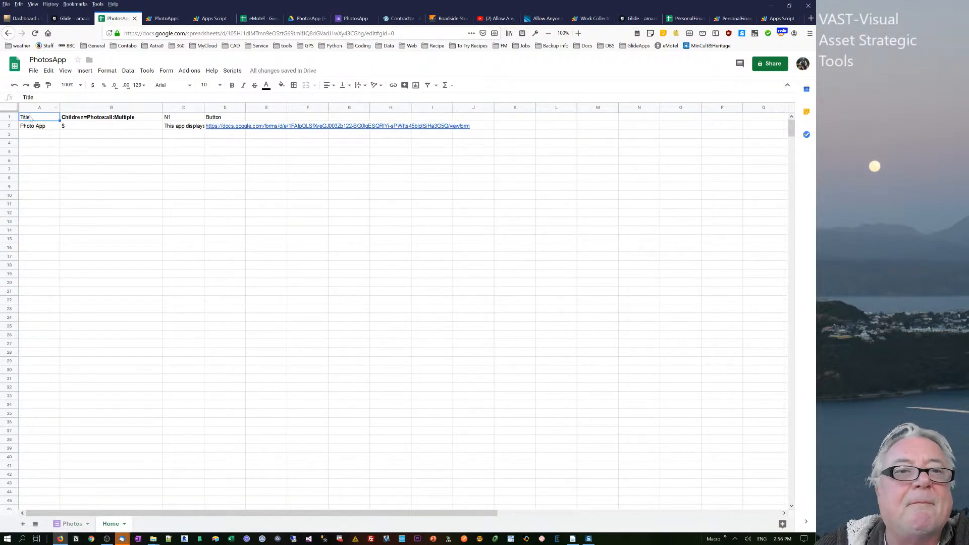
pyautogui.click(88, 120)
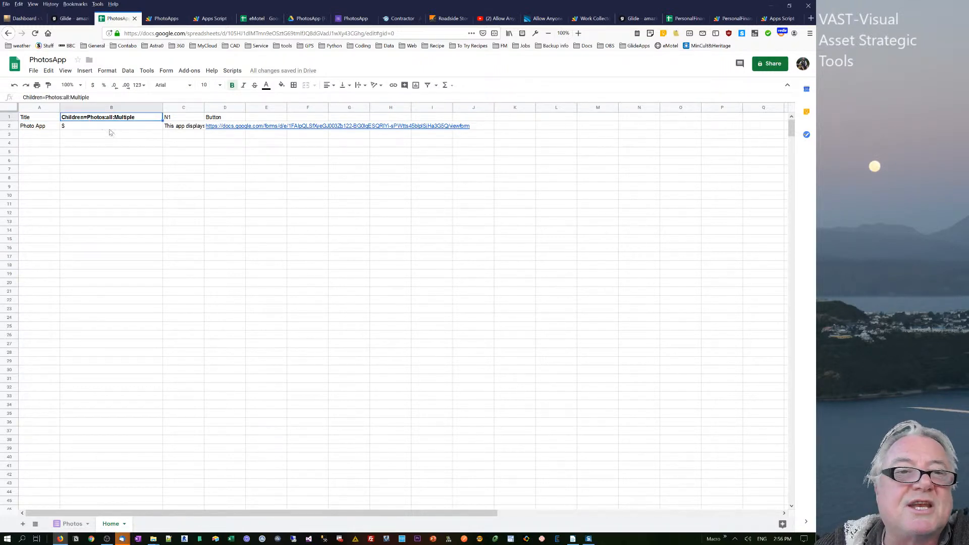
pyautogui.click(103, 125)
pyautogui.click(227, 120)
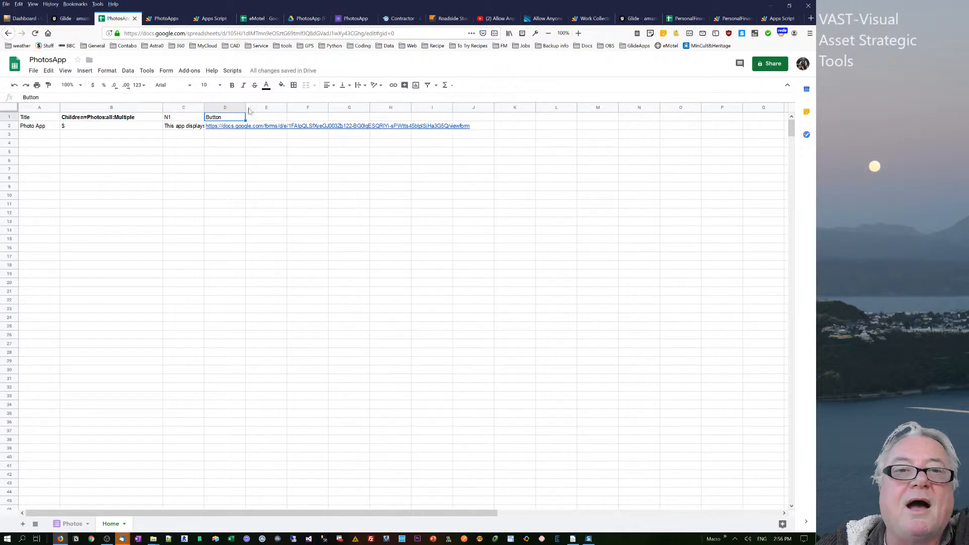
# - Switch to the PhotosApp Google Form, start another response and open the form for editing
pyautogui.click(359, 19)
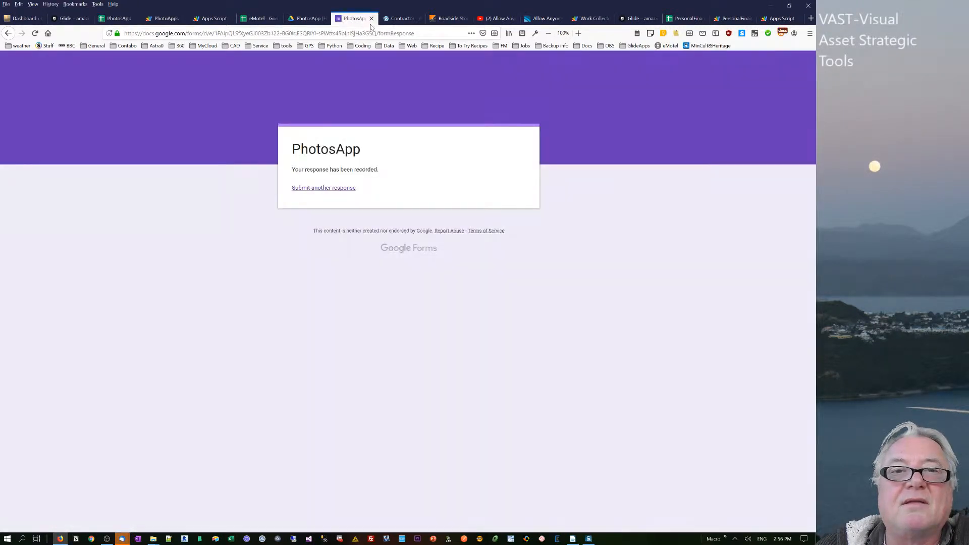
pyautogui.click(328, 188)
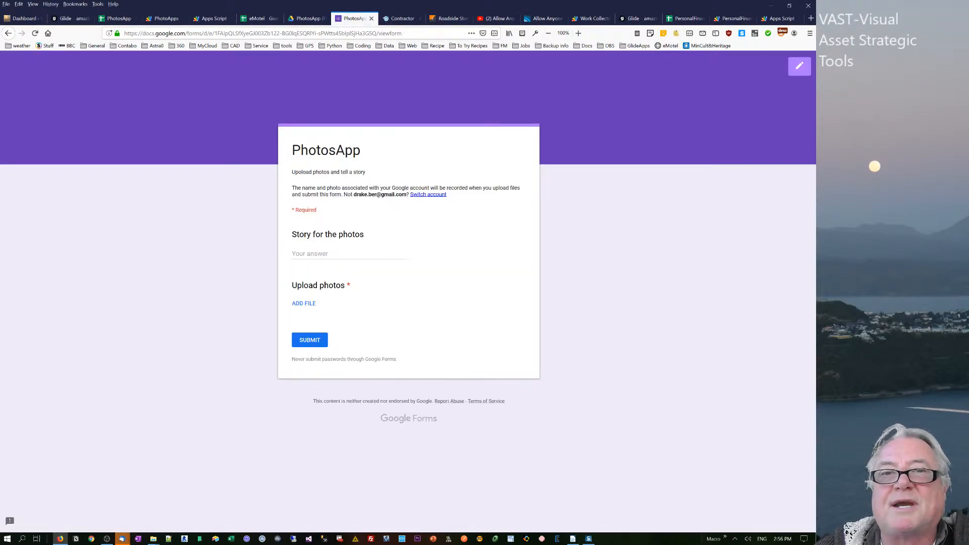
pyautogui.click(800, 66)
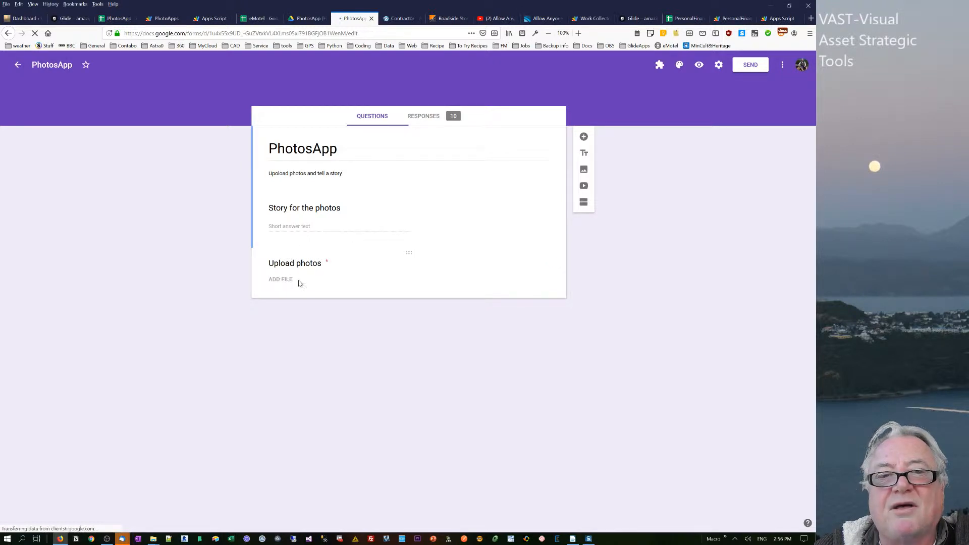
# - Review the settings of the Upload photos and Story for the photos questions, including the question type, and the form title
pyautogui.click(297, 282)
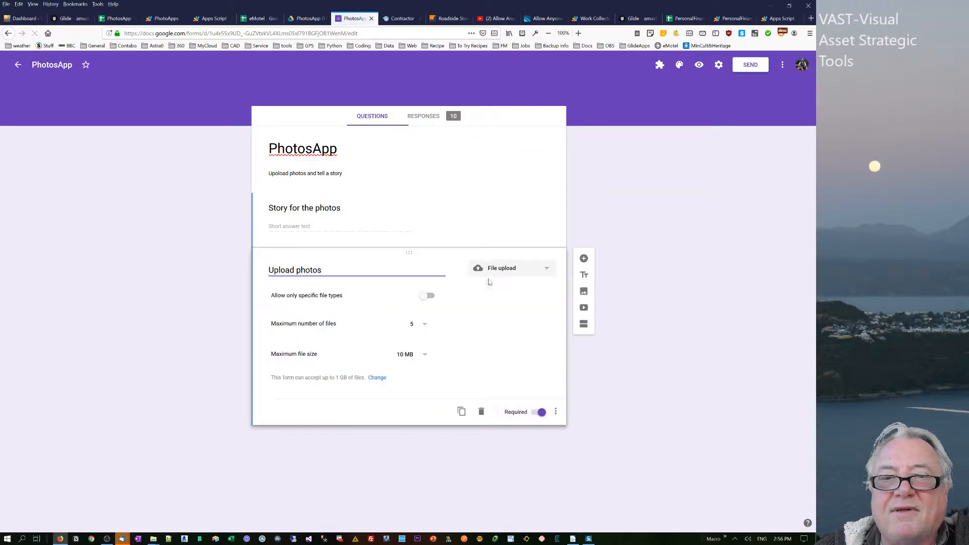
pyautogui.click(497, 270)
pyautogui.click(378, 340)
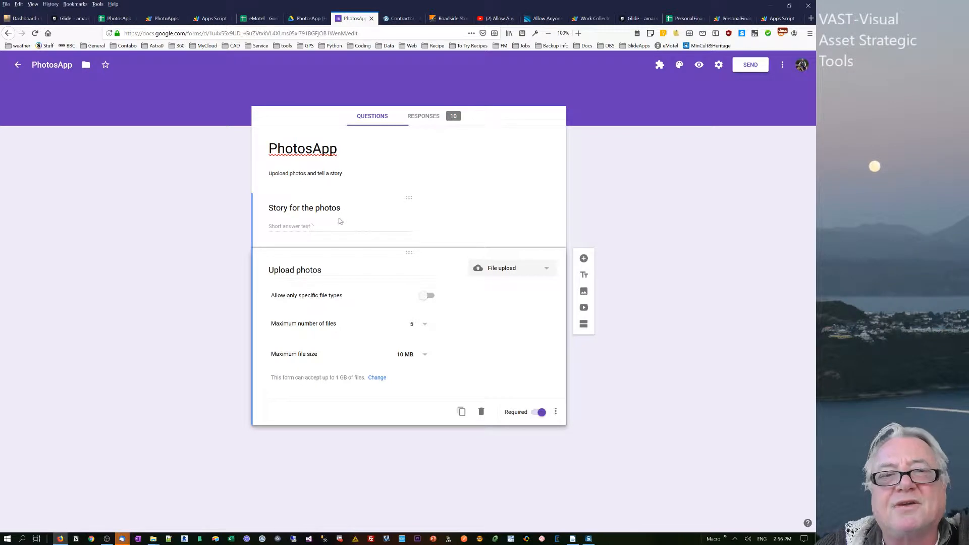
pyautogui.click(297, 222)
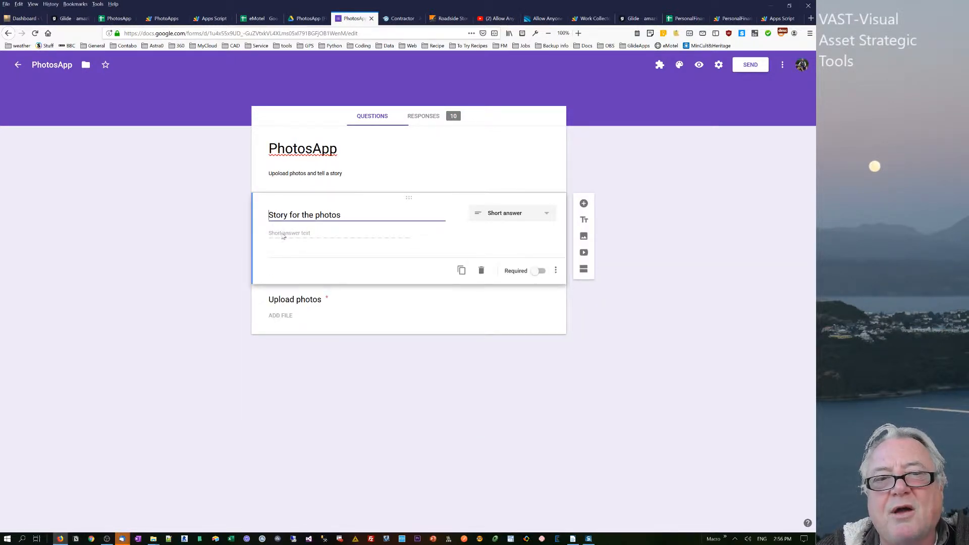
pyautogui.doubleClick(323, 150)
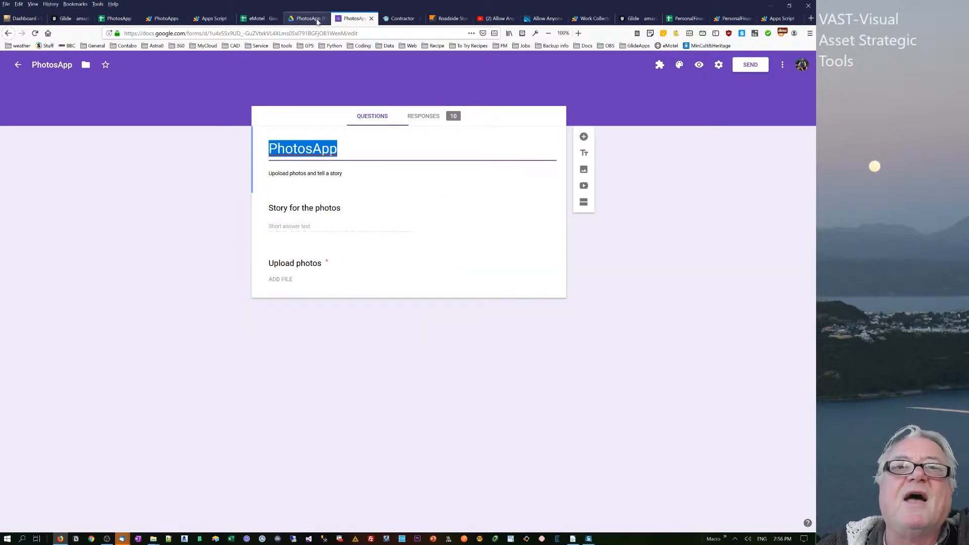
# - Back in the PhotosApp spreadsheet, compare the Photos sheet's "all" column with the Children relation header on the Home sheet
pyautogui.click(119, 19)
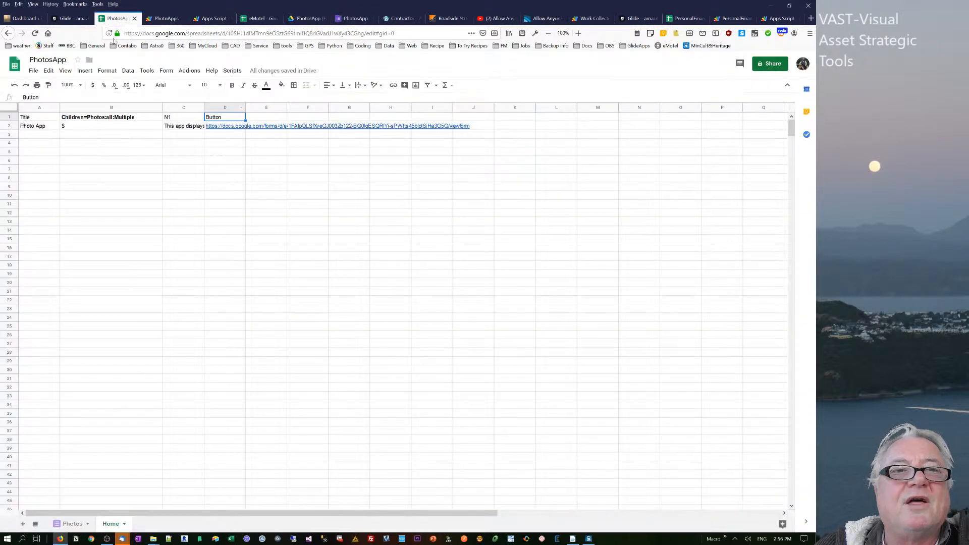
pyautogui.click(70, 523)
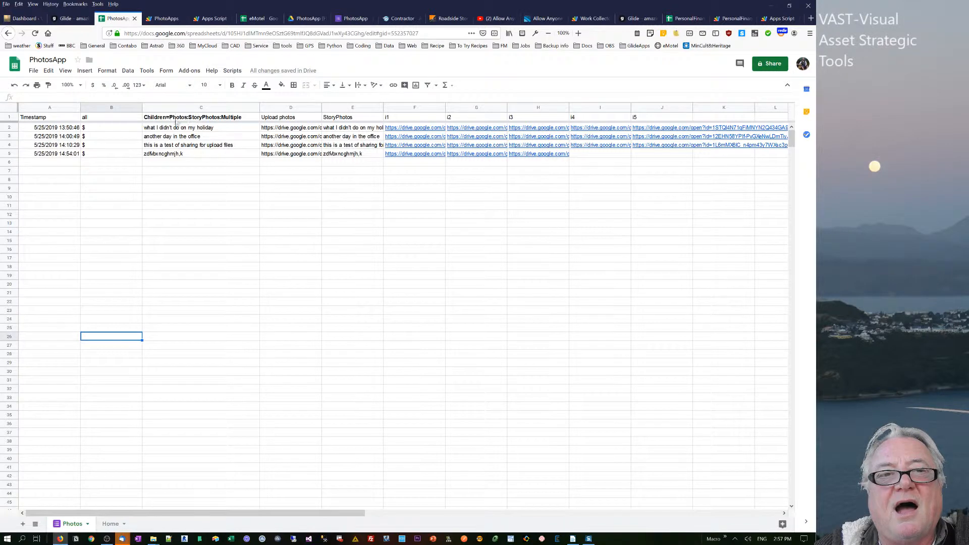
pyautogui.click(104, 120)
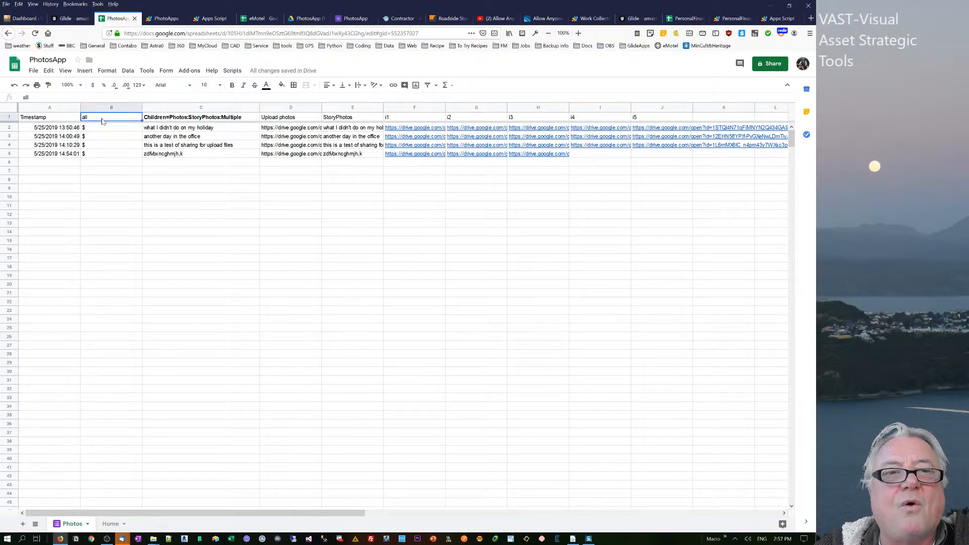
pyautogui.click(110, 524)
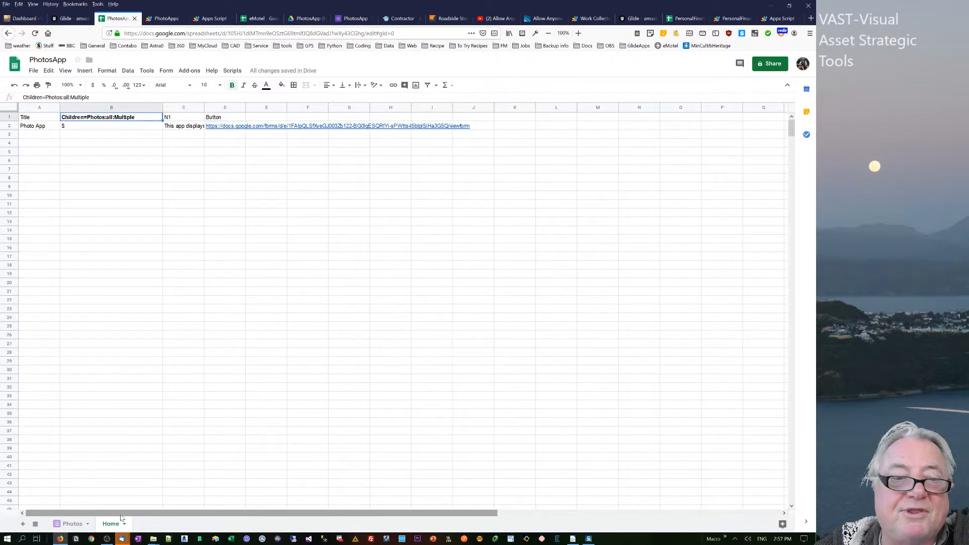
pyautogui.click(76, 524)
# - Examine how the Photos sheet's Children relation column C draws its values from the StoryPhotos column
pyautogui.click(217, 117)
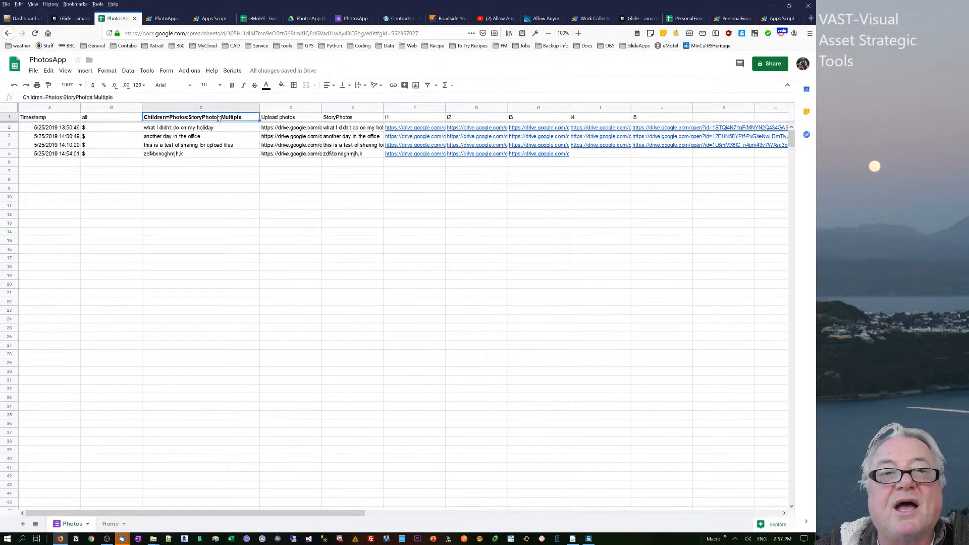
pyautogui.click(193, 145)
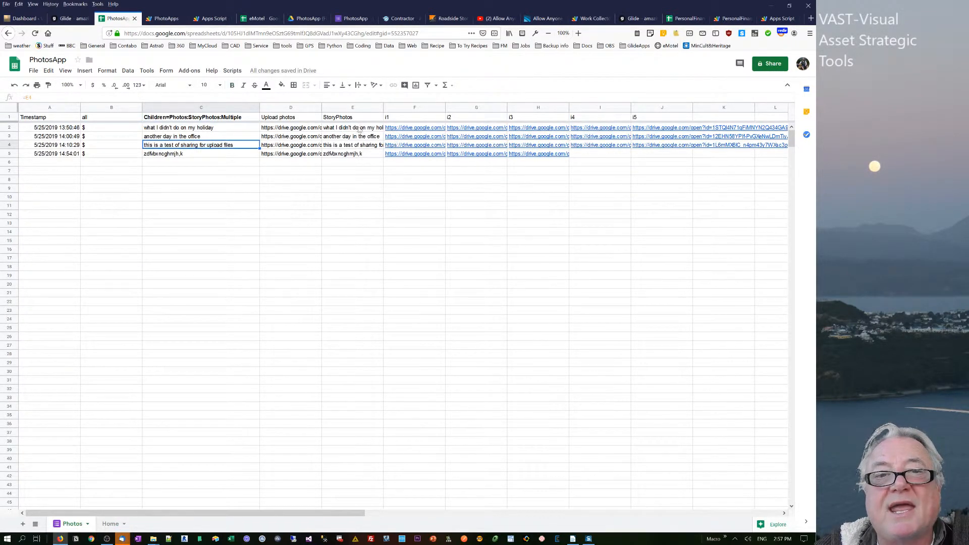
pyautogui.click(349, 129)
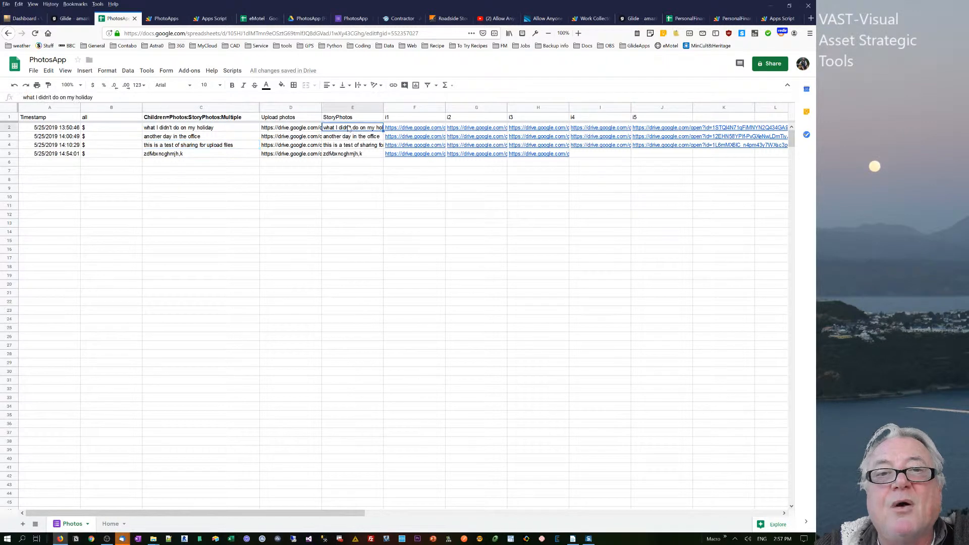
pyautogui.click(177, 130)
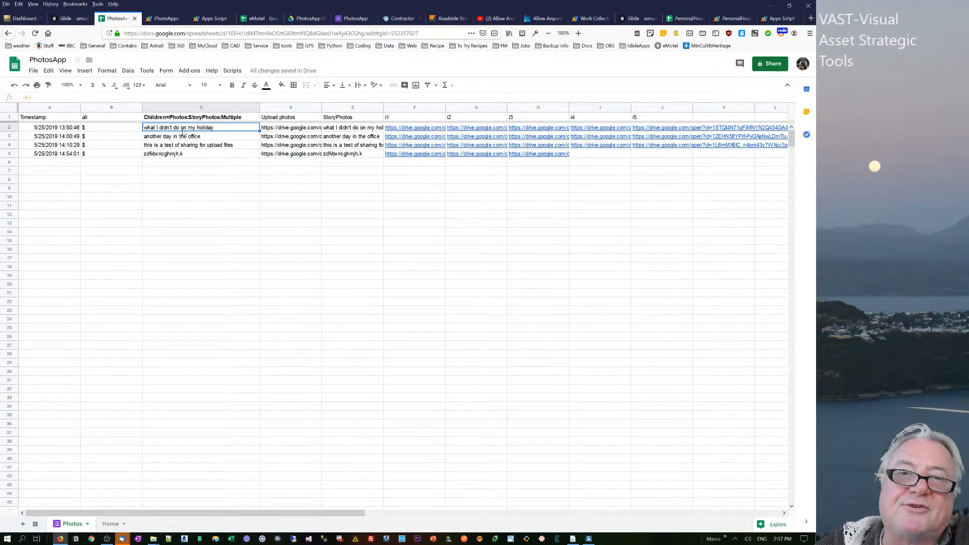
# - Inspect an Upload photos cell and the formulas that split its links into columns i1 to i4
pyautogui.click(283, 138)
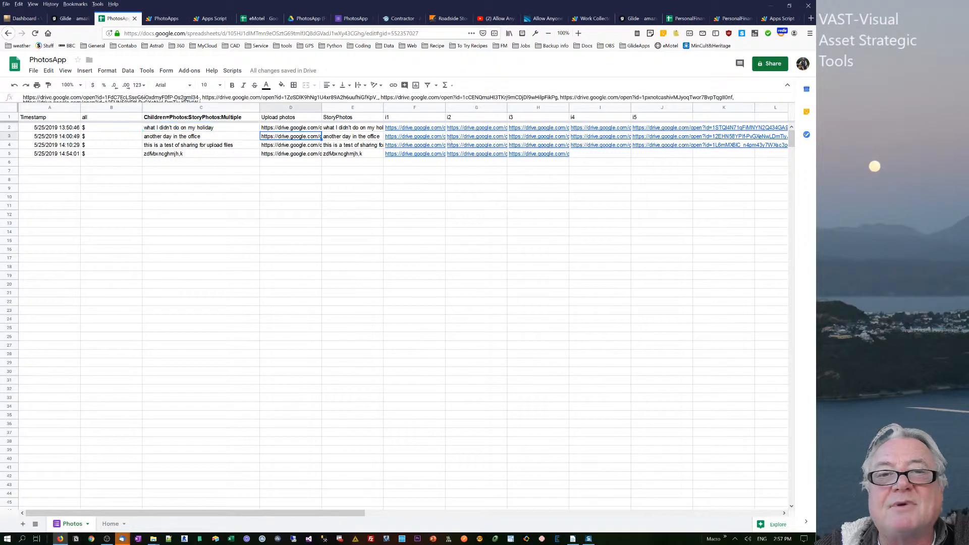
pyautogui.click(435, 129)
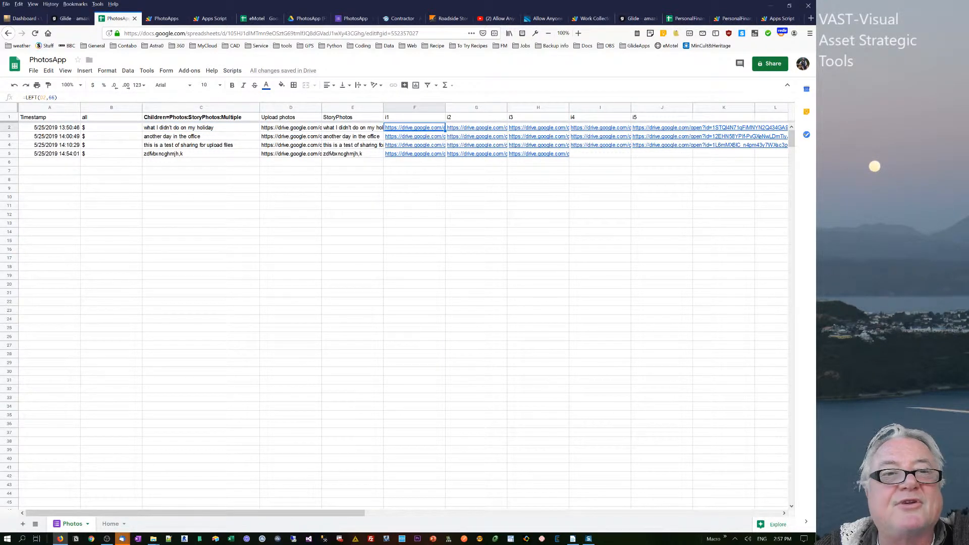
pyautogui.click(477, 136)
pyautogui.click(561, 135)
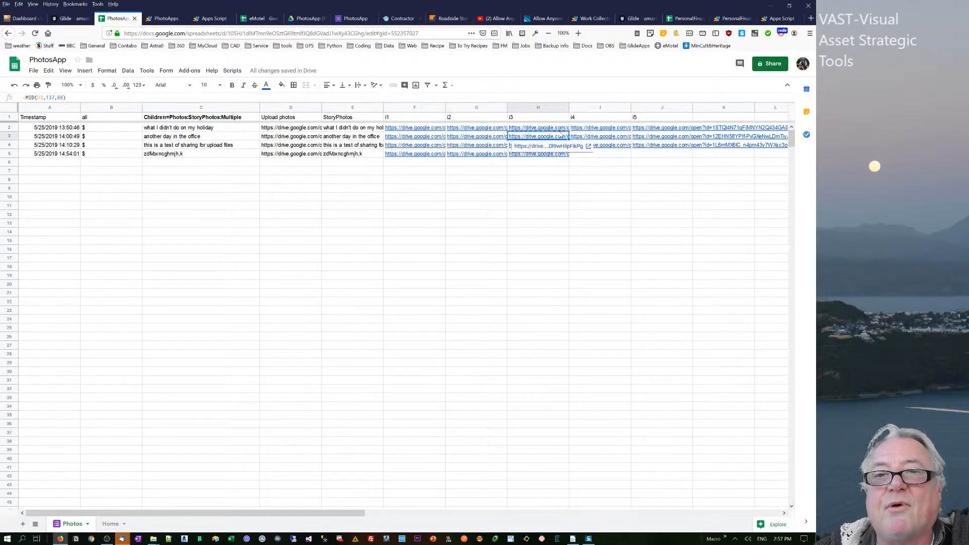
pyautogui.click(627, 137)
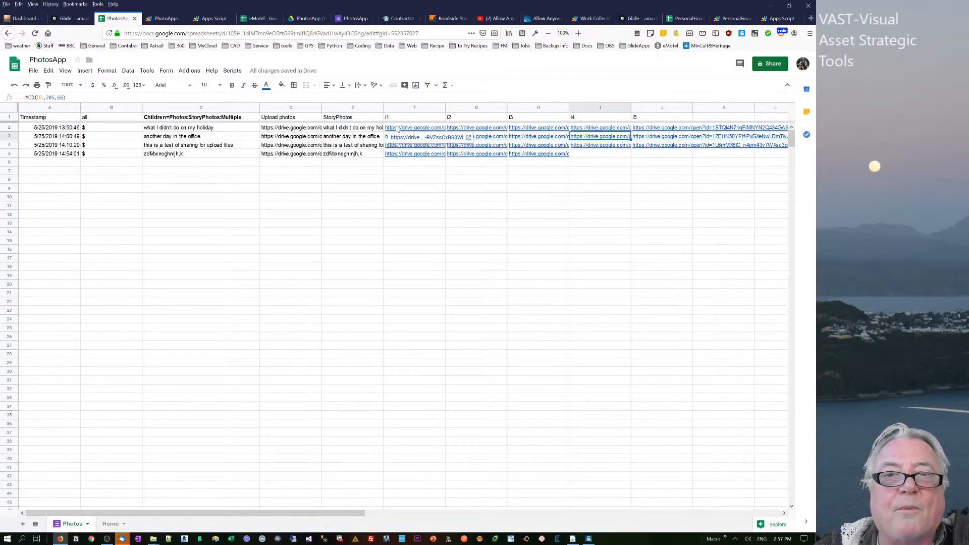
pyautogui.click(346, 146)
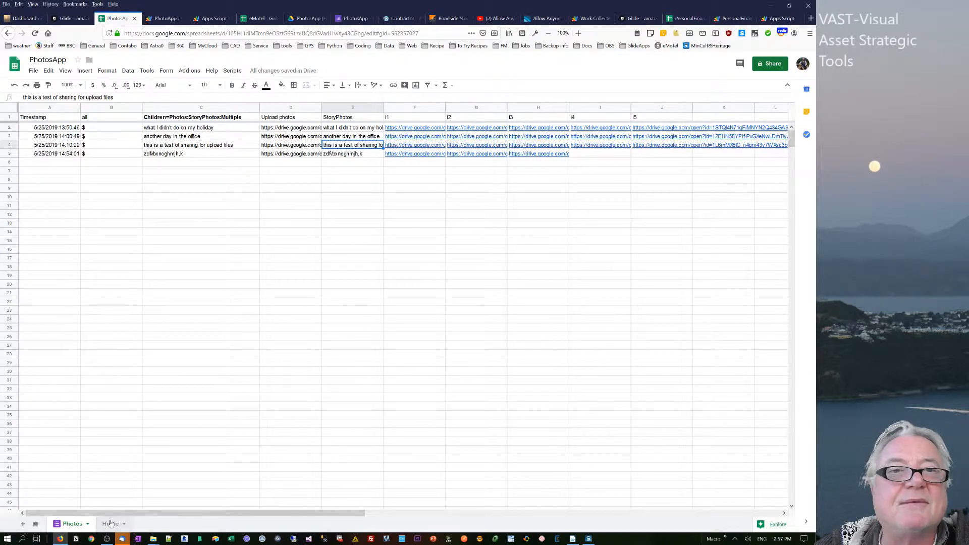
# - Switch to Google Drive and look through the images in the Upload photos (File responses) folder
pyautogui.click(304, 19)
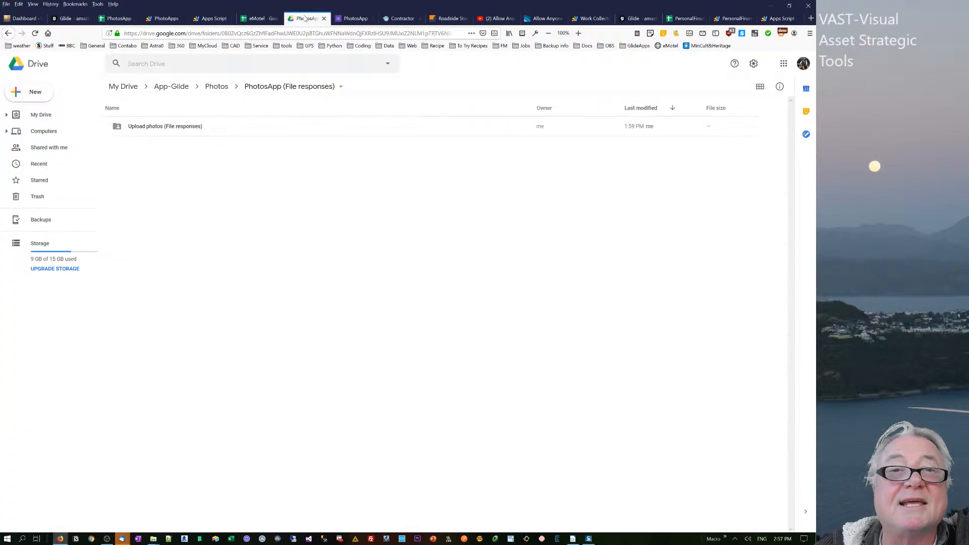
pyautogui.click(141, 129)
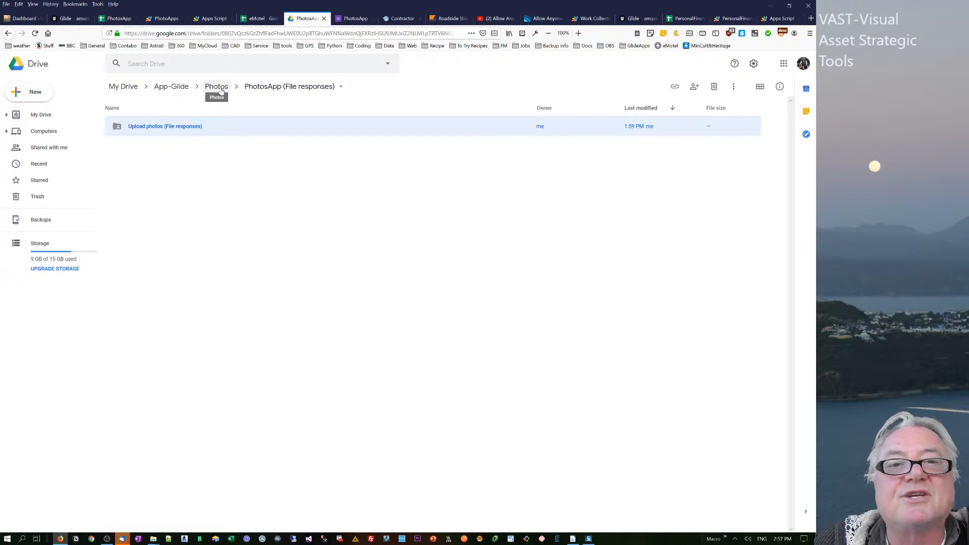
pyautogui.doubleClick(158, 127)
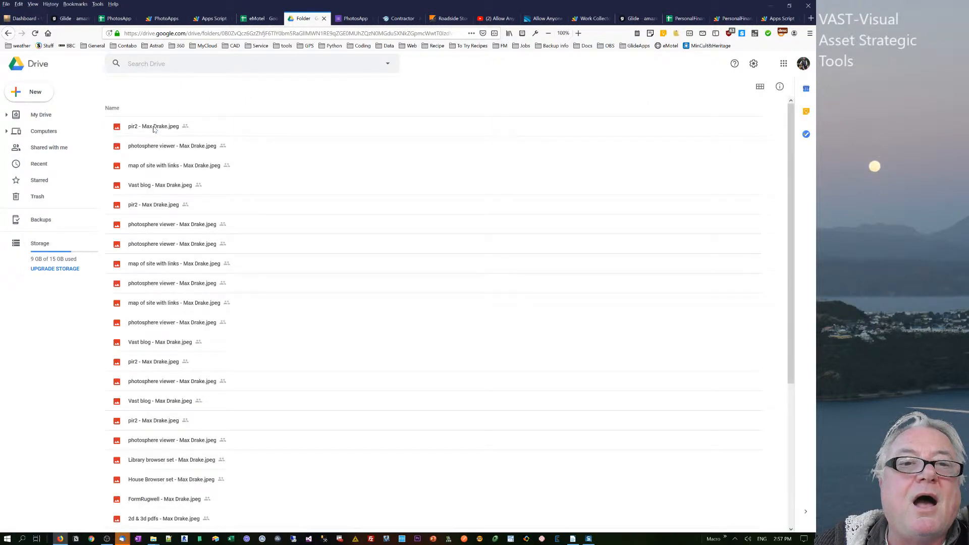
pyautogui.scroll(-4, 170, 156)
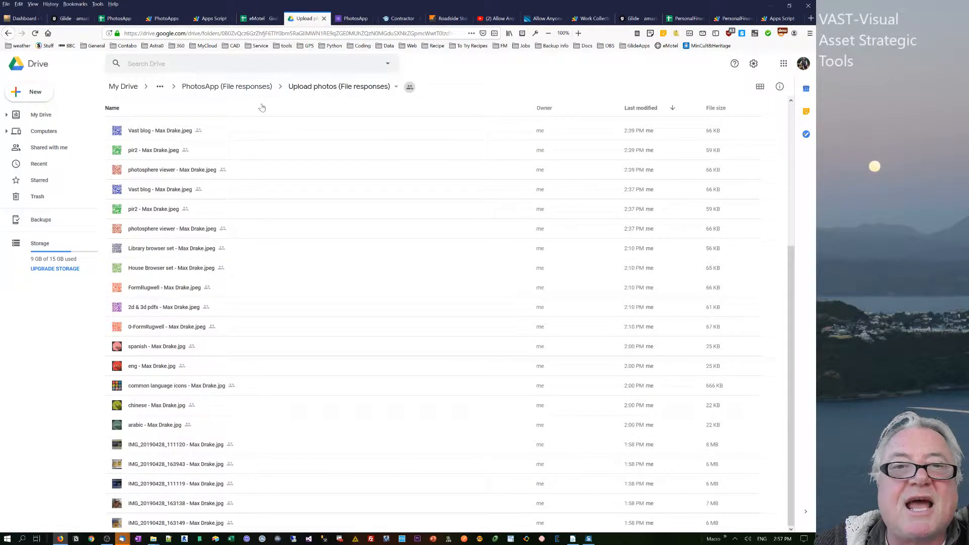
# - In the parent PhotosApp (File responses) folder, save the Upload photos folder's link sharing as On - Anyone with the link, view only
pyautogui.click(323, 89)
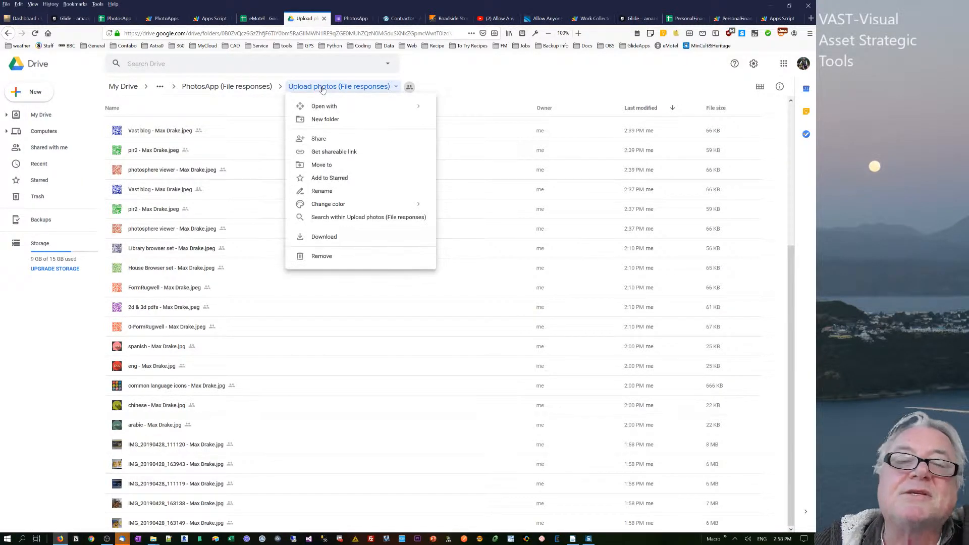
pyautogui.click(269, 141)
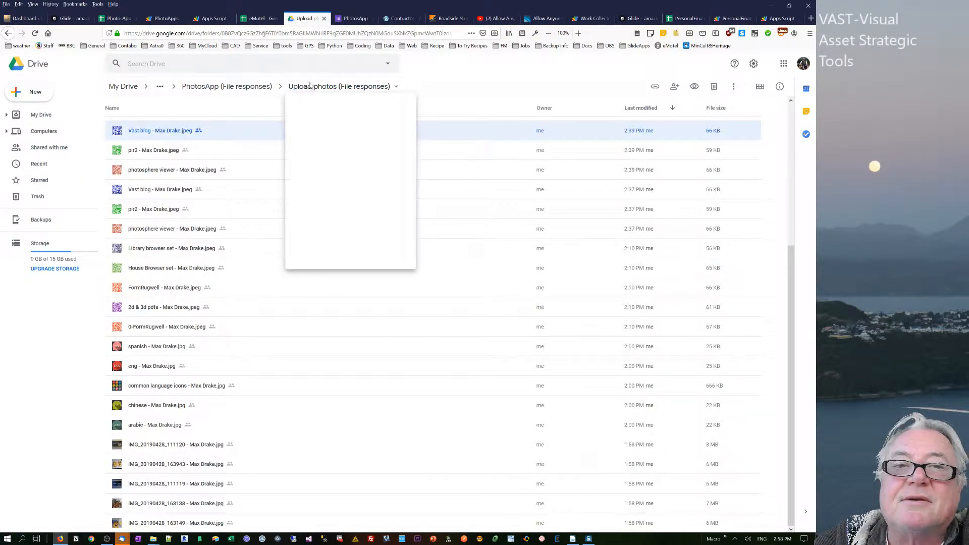
pyautogui.click(200, 88)
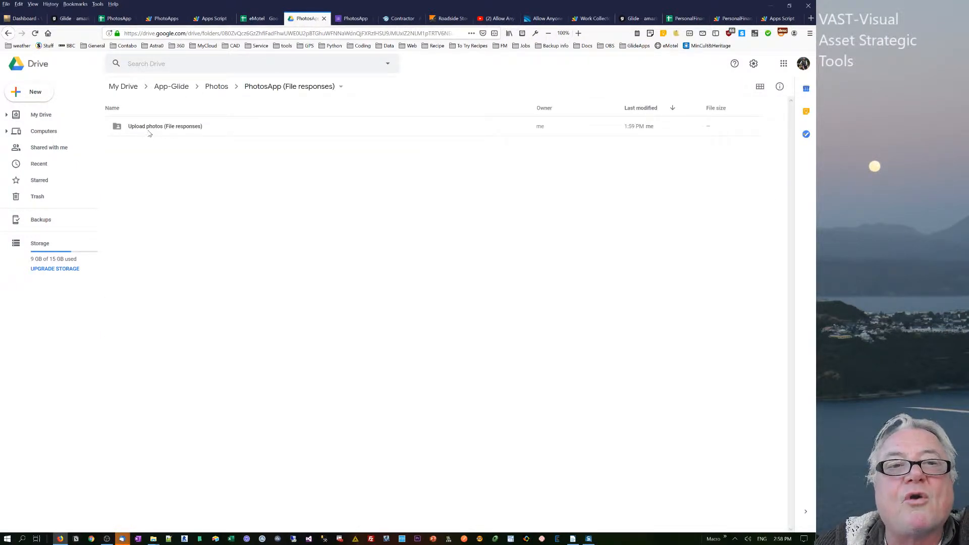
pyautogui.click(150, 134)
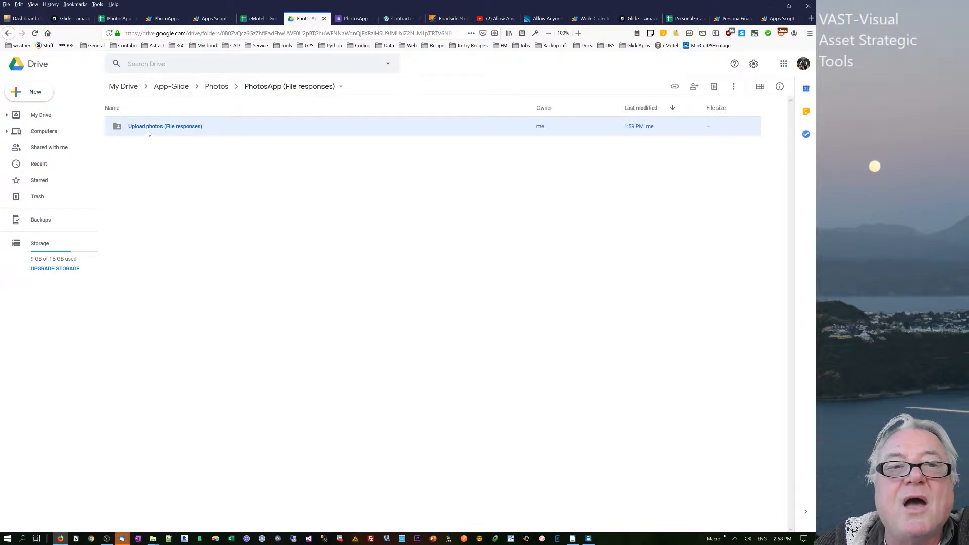
pyautogui.rightClick(149, 134)
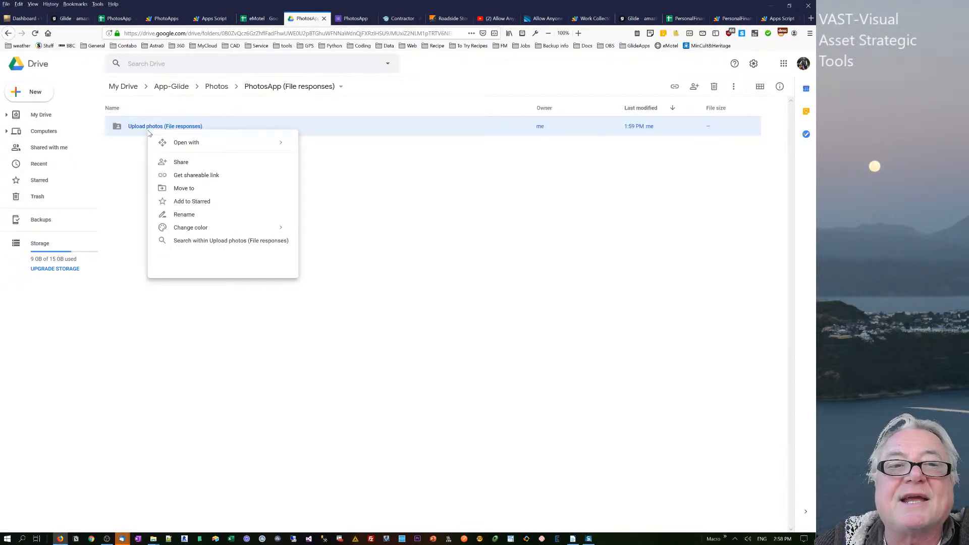
pyautogui.click(186, 167)
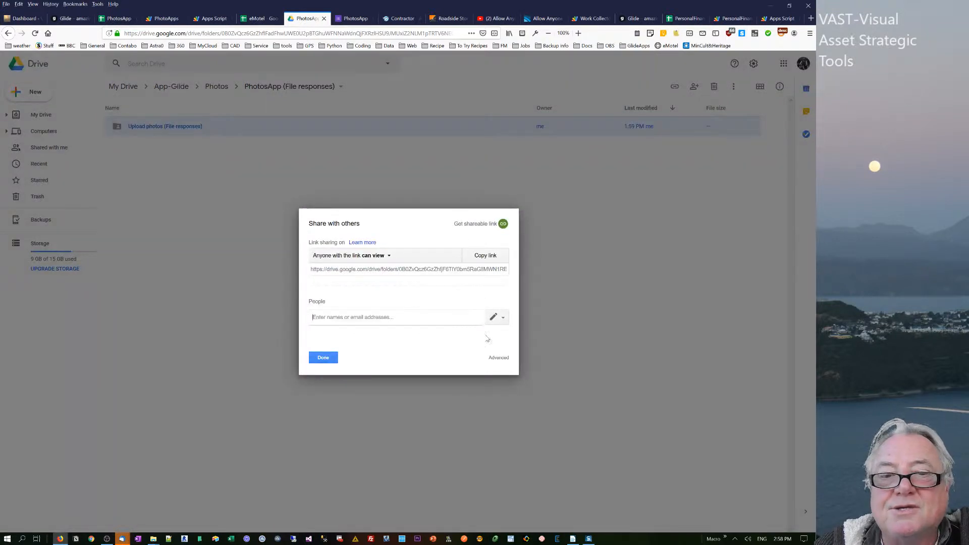
pyautogui.click(499, 358)
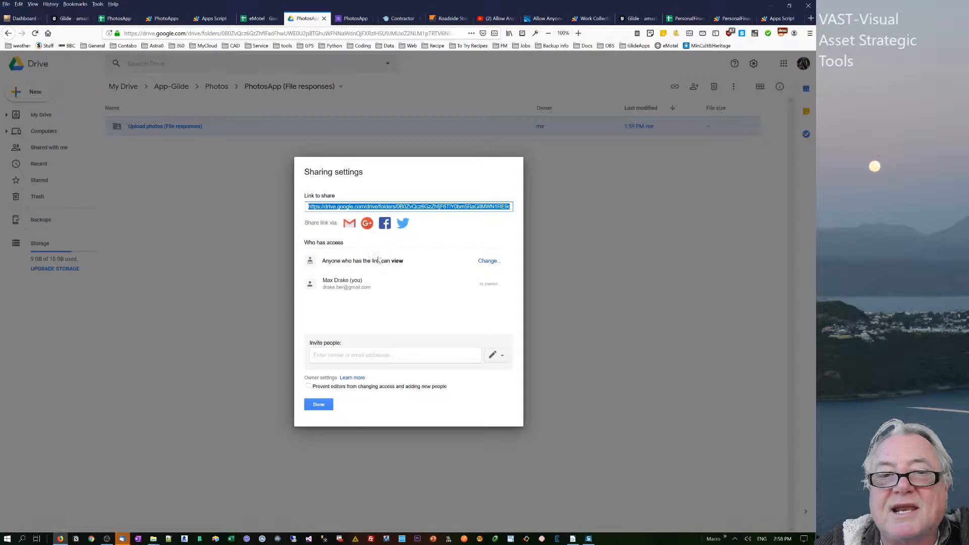
pyautogui.click(488, 261)
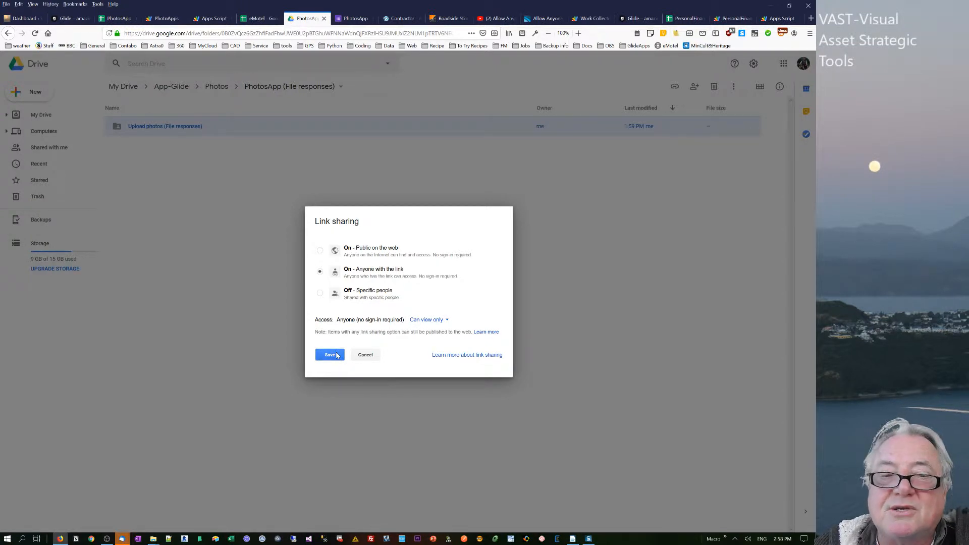
pyautogui.click(336, 355)
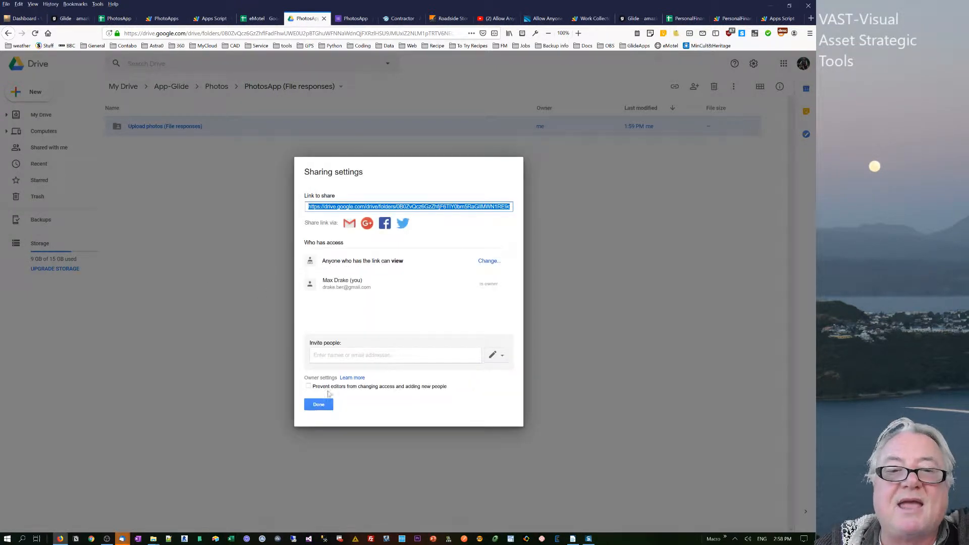
pyautogui.click(315, 405)
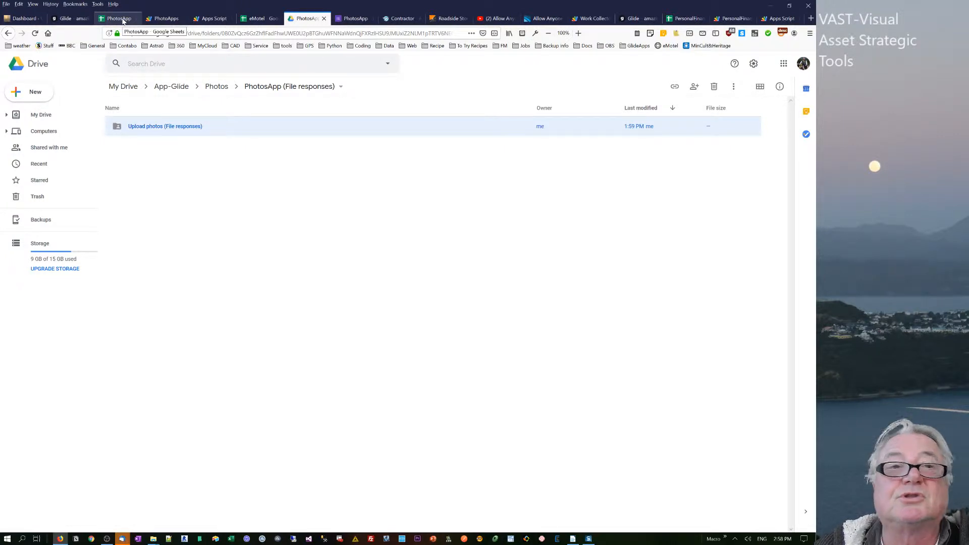
# - Switch to Glide and review the PhotosApp's navigation pages and the Home screen's Summary, Button and Inline List components
pyautogui.click(70, 18)
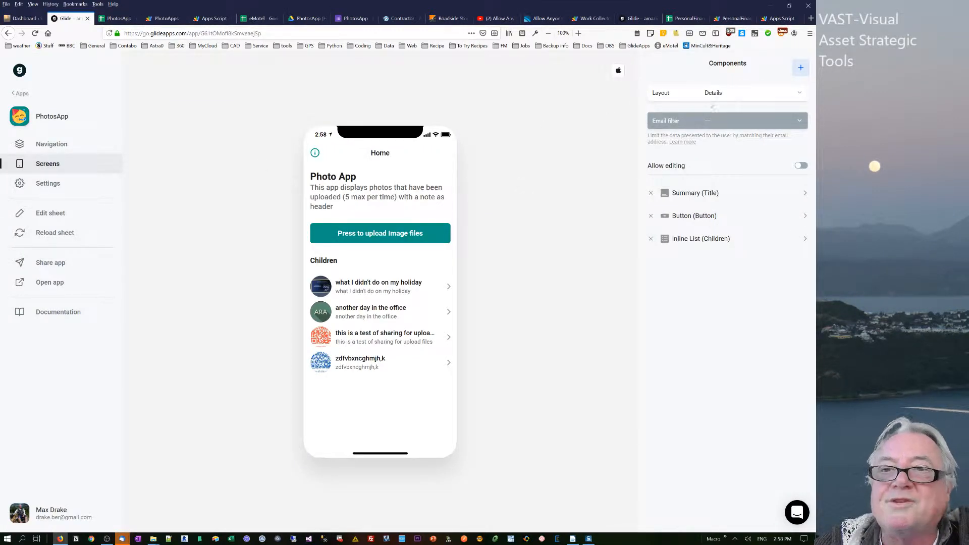
pyautogui.click(56, 145)
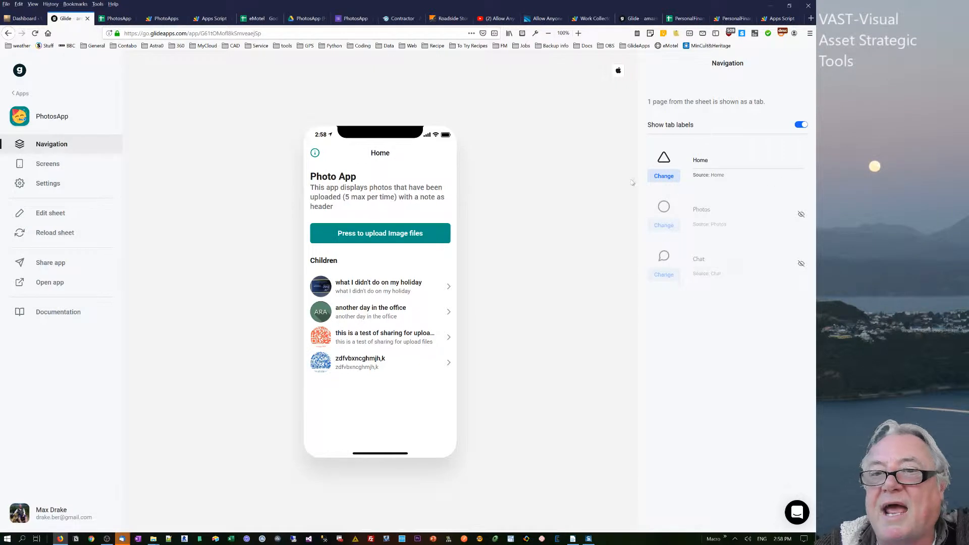
pyautogui.click(56, 165)
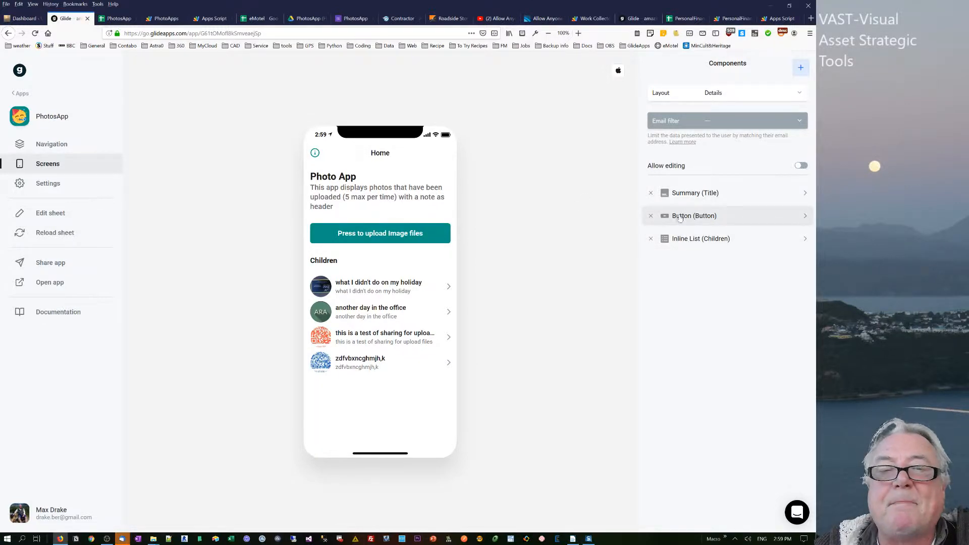
# - Compare the form link in the spreadsheet's Home sheet Button column with the questions in the PhotosApp Google Form
pyautogui.click(119, 21)
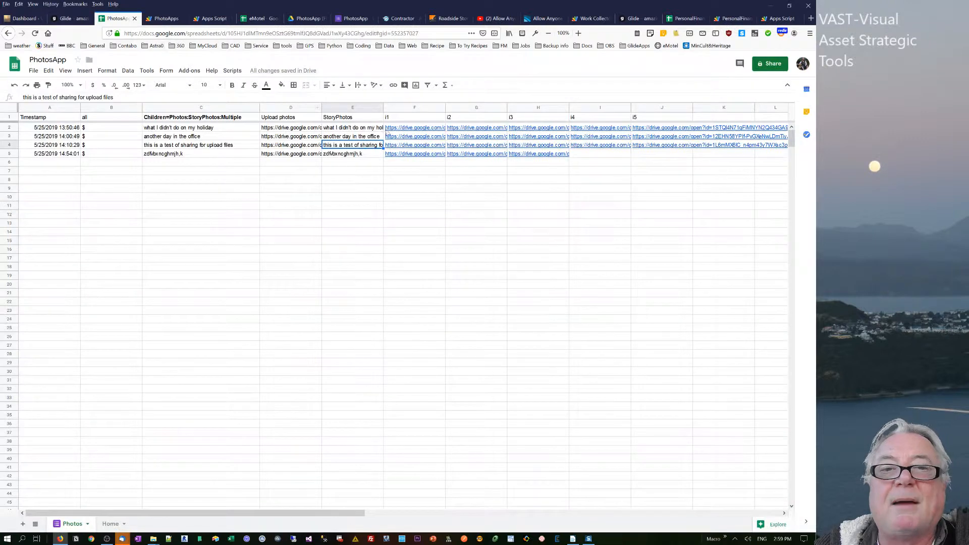
pyautogui.click(110, 523)
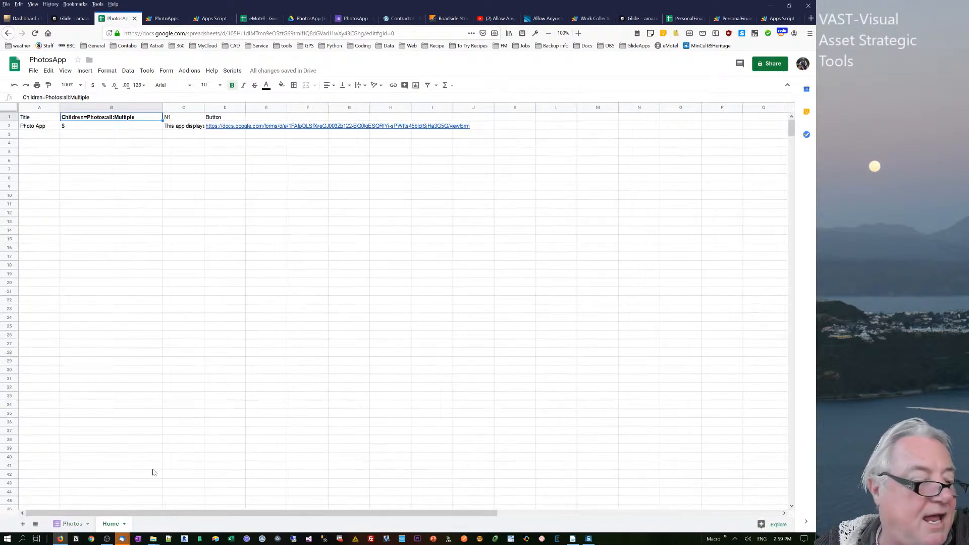
pyautogui.click(231, 119)
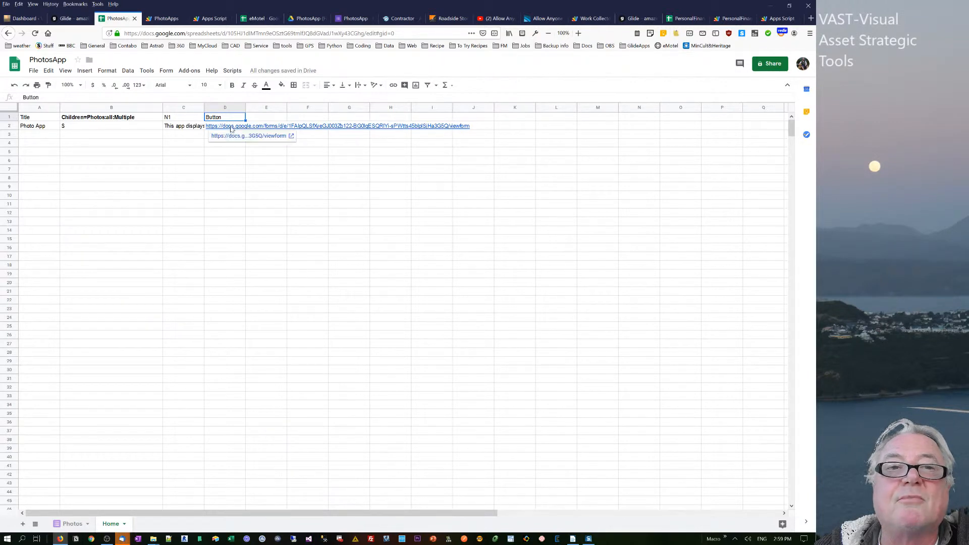
pyautogui.click(359, 19)
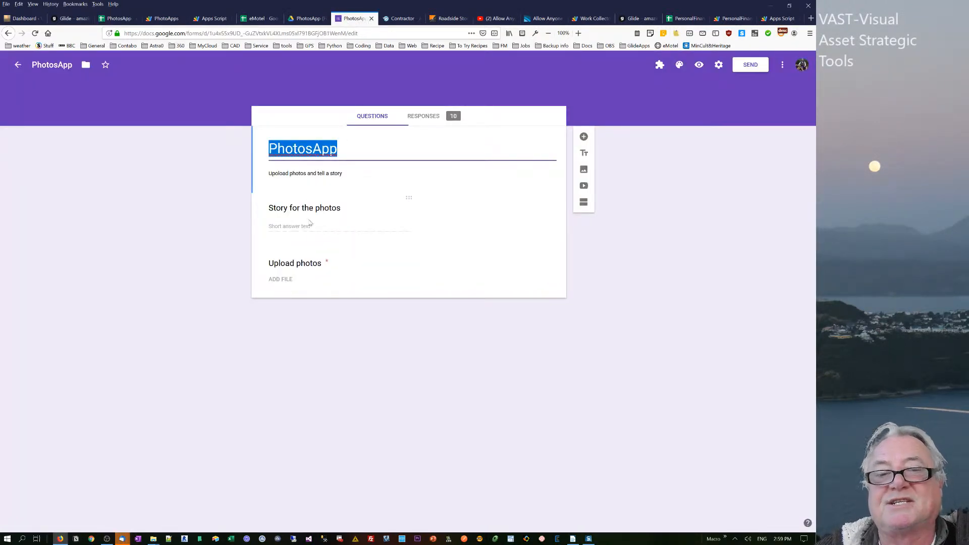
pyautogui.click(125, 213)
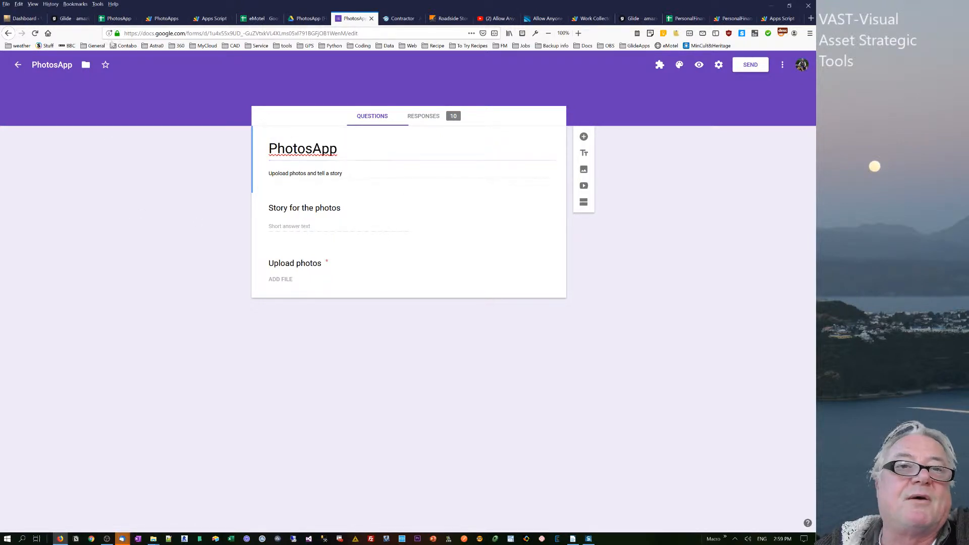
pyautogui.click(120, 19)
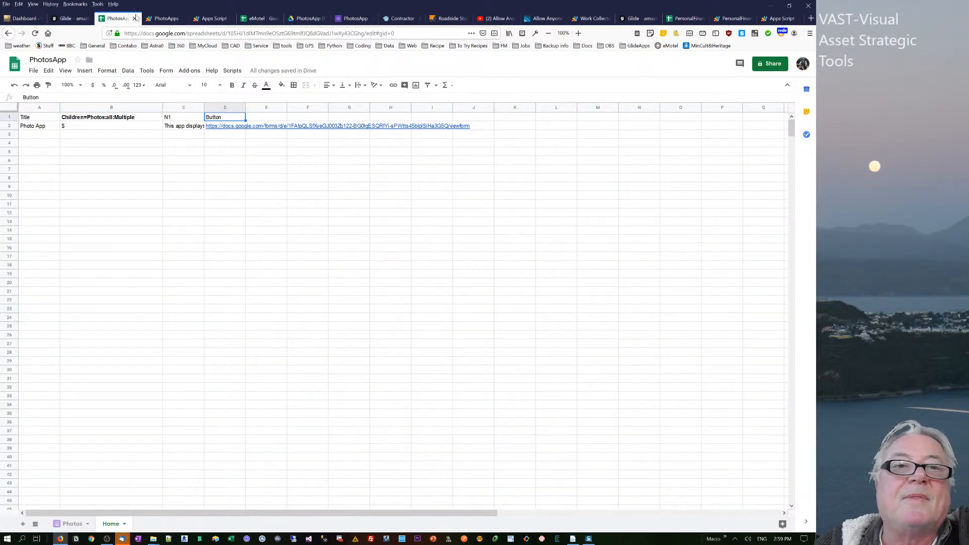
# - In Google Drive, look through the Photos folder and its PhotosApp (File responses) folder
pyautogui.click(308, 20)
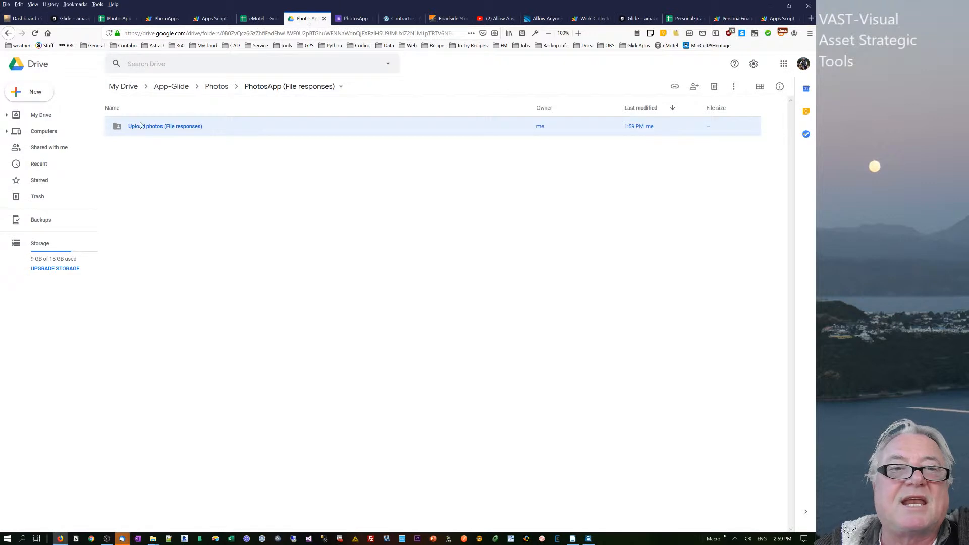
pyautogui.click(217, 88)
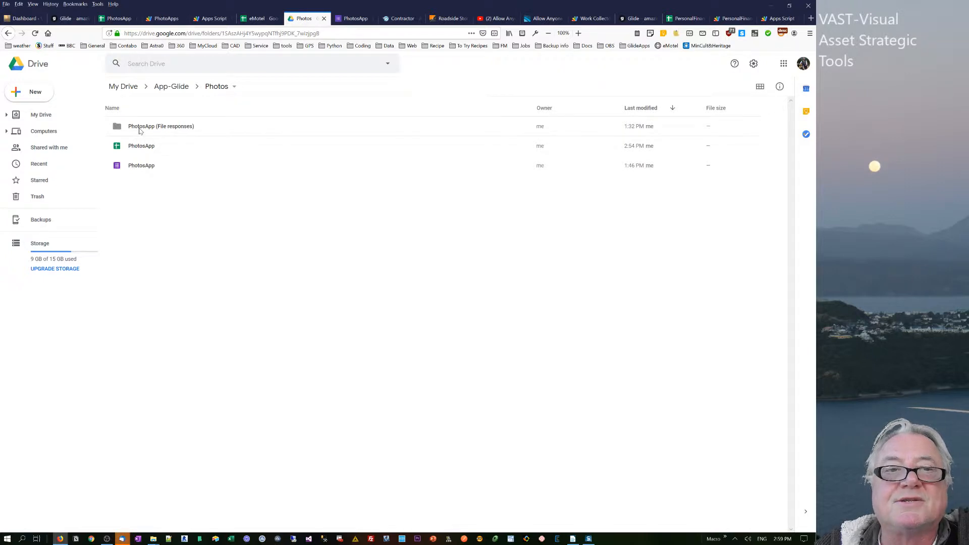
pyautogui.doubleClick(143, 128)
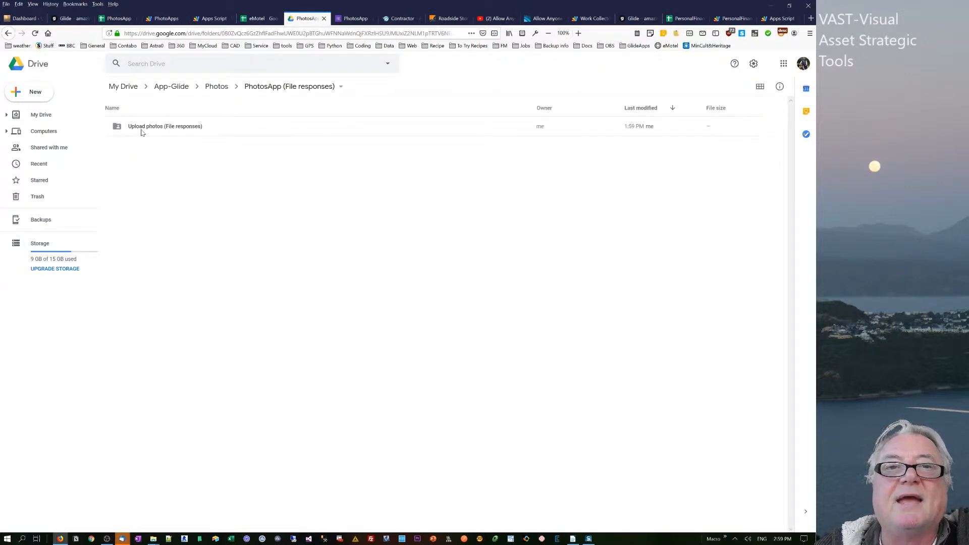
# - Return to the PhotosApp spreadsheet's Home sheet and look over the PhotoApps script's formula-copying functions
pyautogui.click(116, 19)
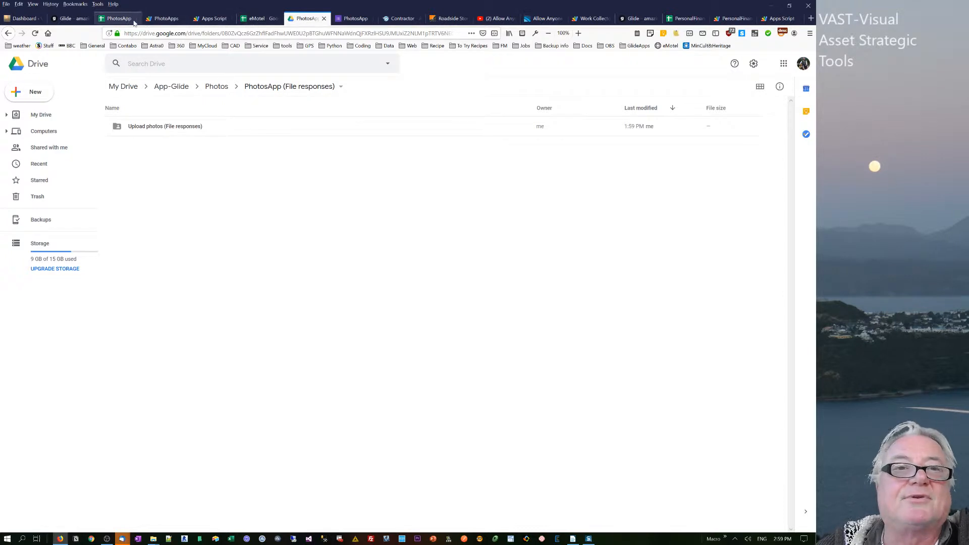
pyautogui.click(176, 134)
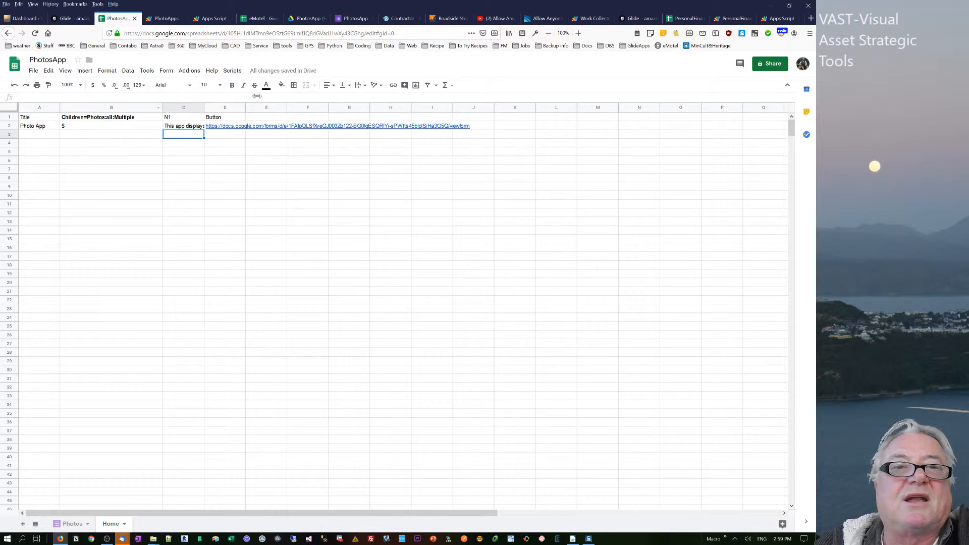
pyautogui.click(159, 21)
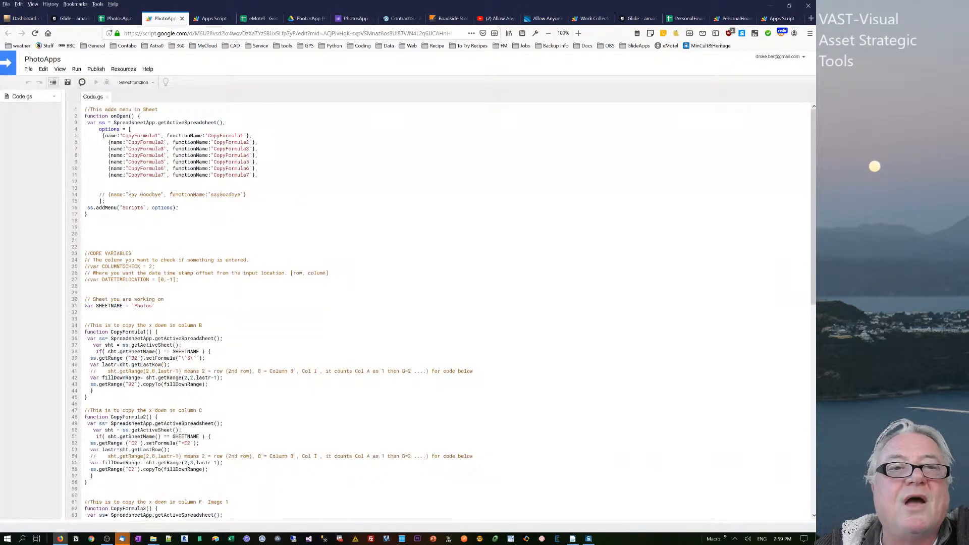
pyautogui.click(125, 19)
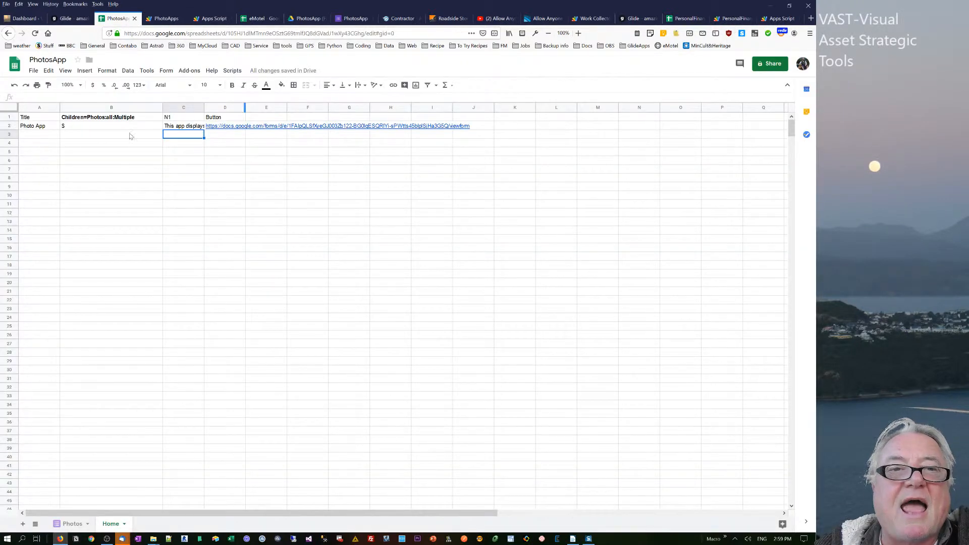
# - Close the PhotosApp form editor and open the live upload form from the button in the Glide app preview
pyautogui.click(356, 19)
pyautogui.click(374, 19)
pyautogui.click(76, 18)
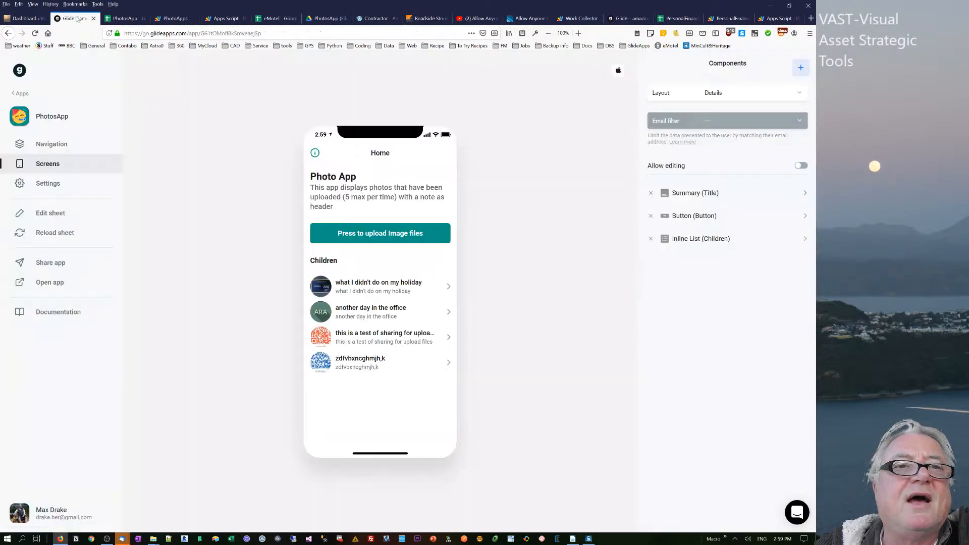
pyautogui.click(372, 236)
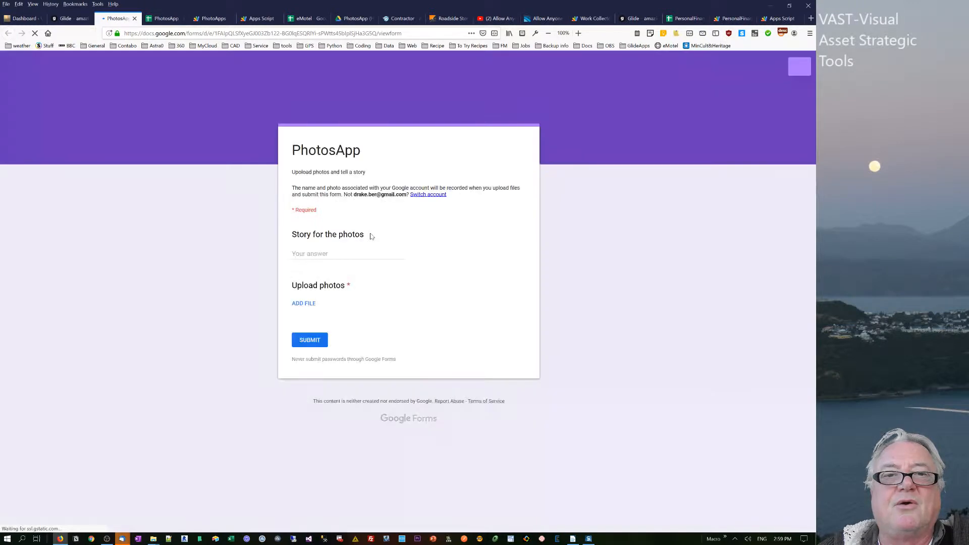
# - Enter "THIS IS A DEMO TEST" as the story for the photos
pyautogui.click(348, 254)
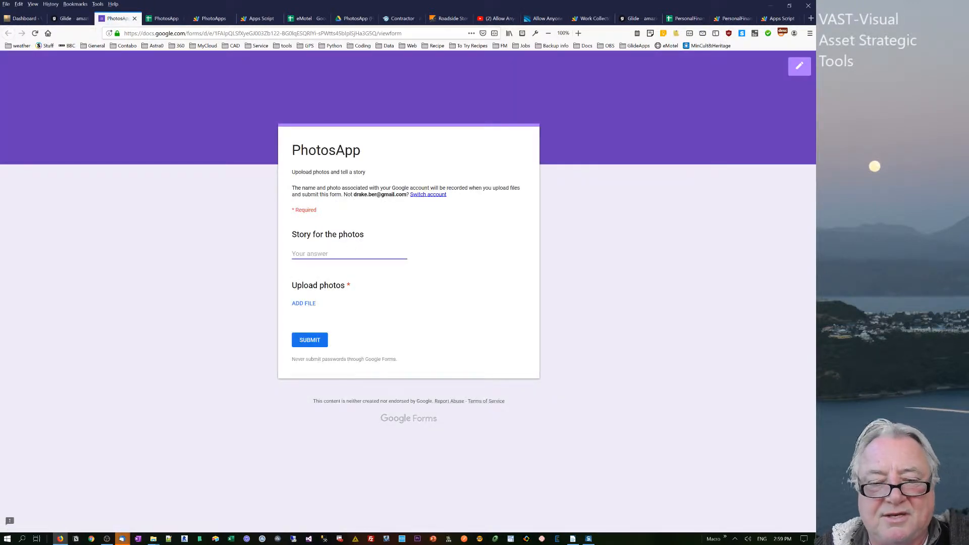
pyautogui.write('t')
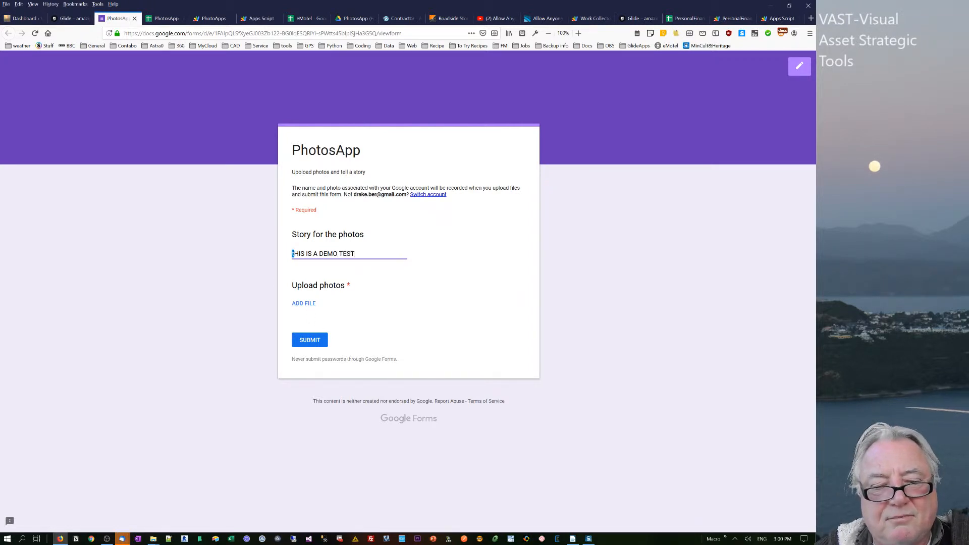
# - Start adding a file to Upload photos from the device and browse to the im folder inside _____Screenshots > Honey
pyautogui.click(311, 304)
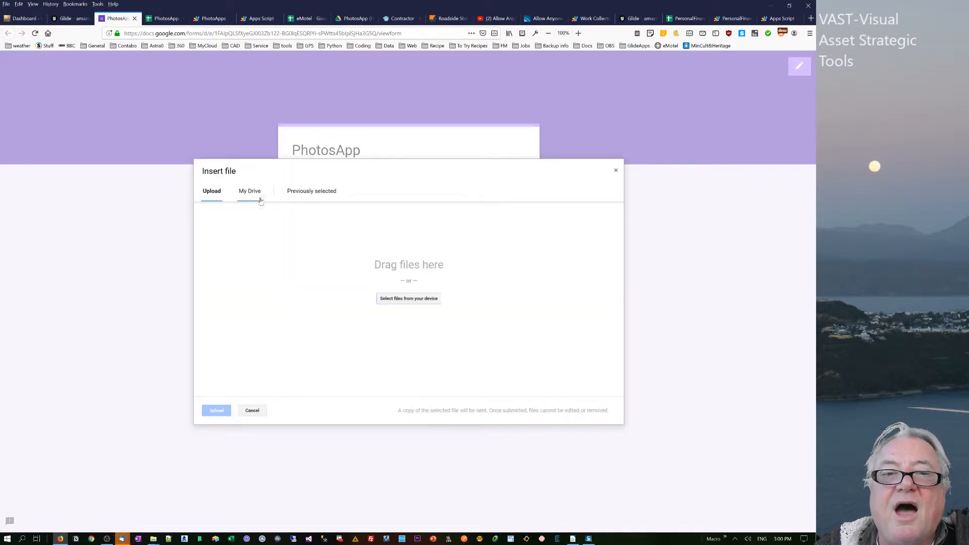
pyautogui.click(402, 300)
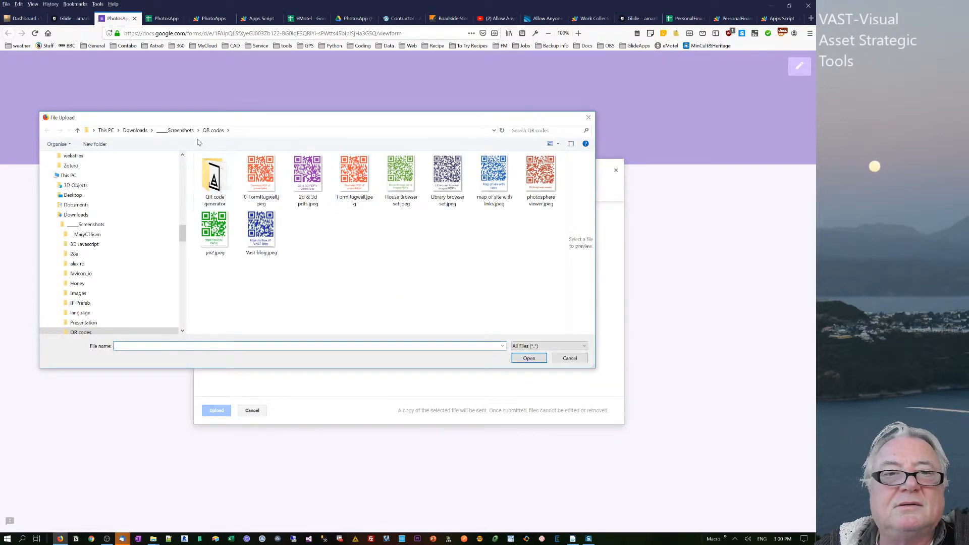
pyautogui.click(180, 130)
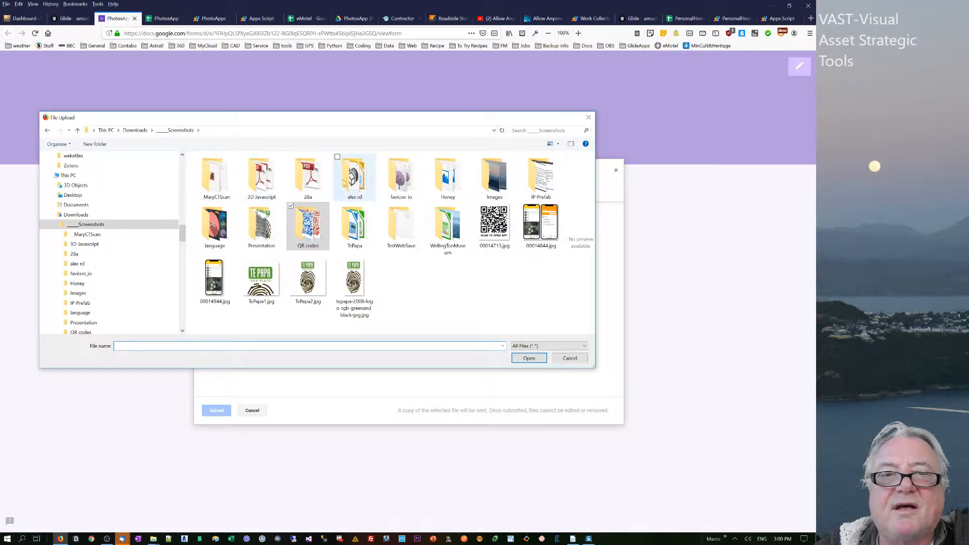
pyautogui.doubleClick(460, 187)
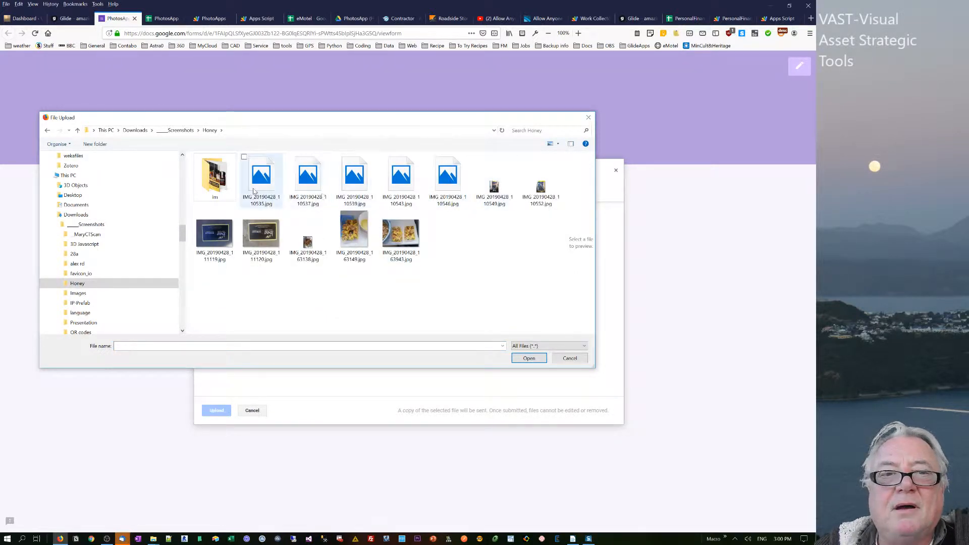
pyautogui.click(495, 185)
pyautogui.doubleClick(211, 191)
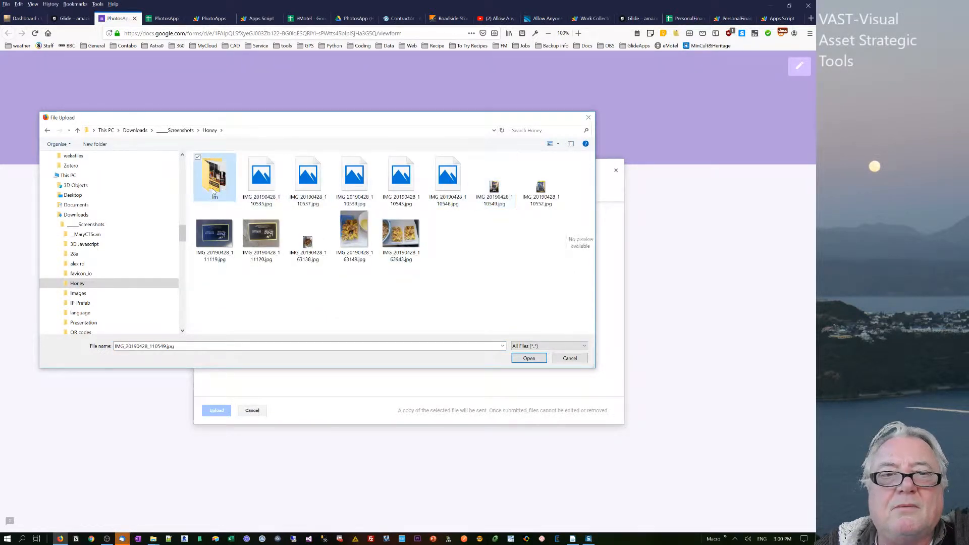
# - Upload the five images from honey-50.jpg through honey-350-570x703.jpg and submit the form
pyautogui.click(356, 183)
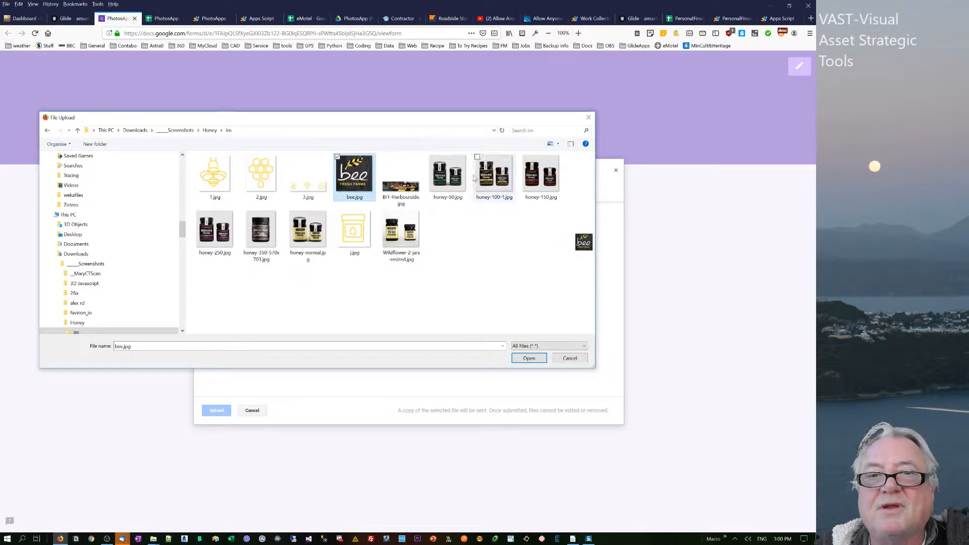
pyautogui.click(448, 175)
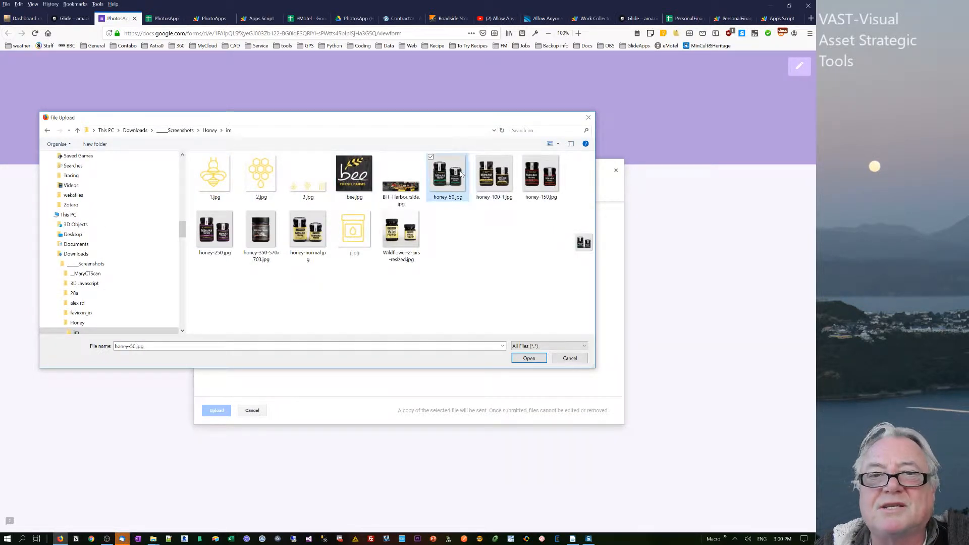
pyautogui.keyDown('shift'); pyautogui.click(259, 232); pyautogui.keyUp('shift')
pyautogui.click(529, 358)
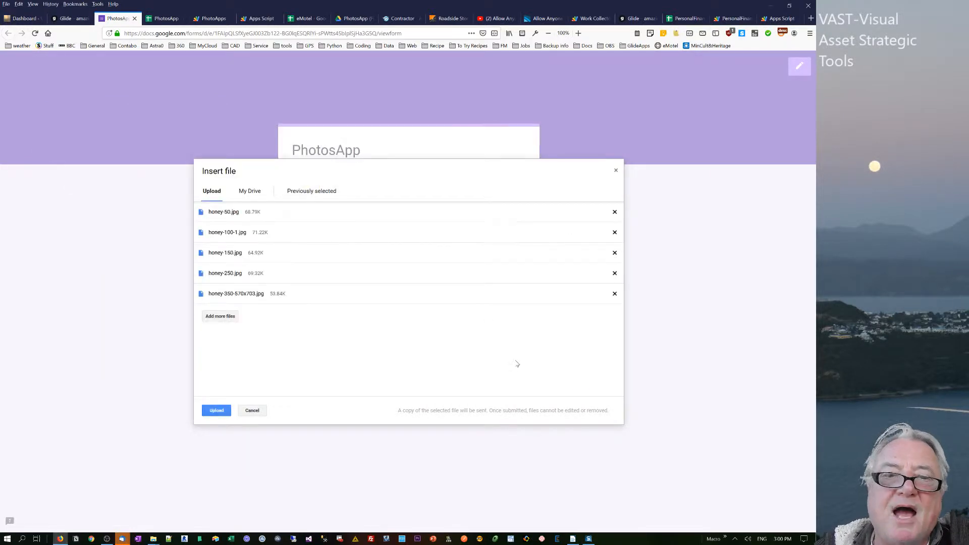
pyautogui.click(216, 415)
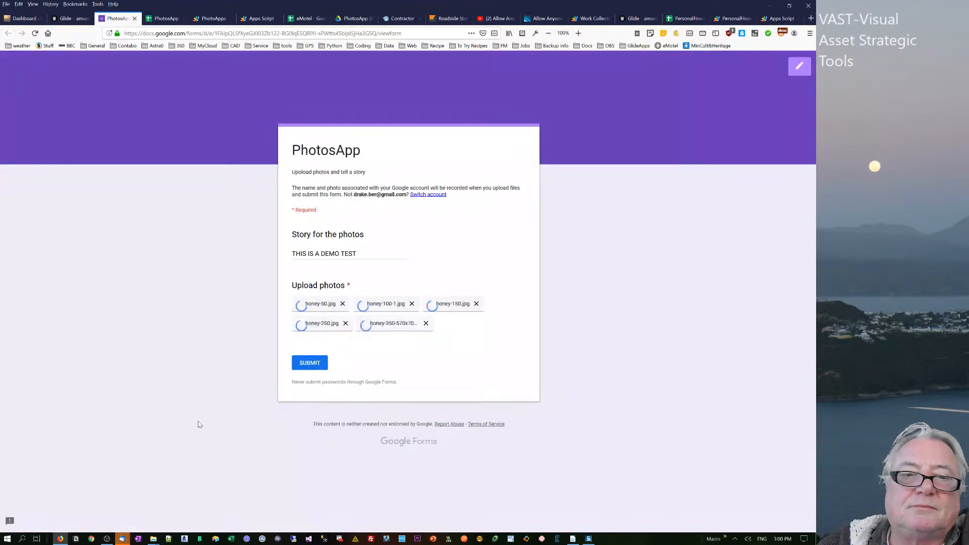
pyautogui.click(309, 364)
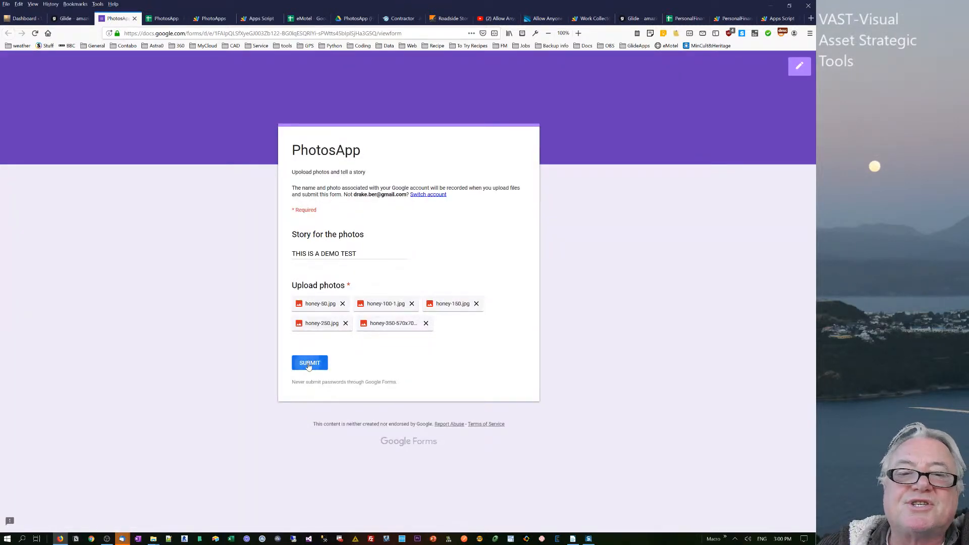
# - Switch to the PhotosApp spreadsheet's Photos sheet and check the new demo response row and its cell in the all column
pyautogui.click(170, 22)
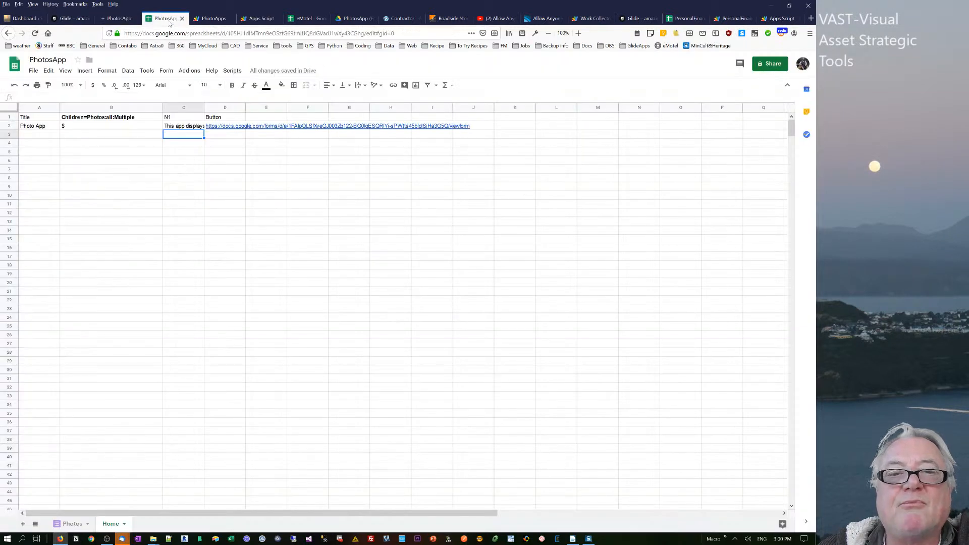
pyautogui.click(73, 526)
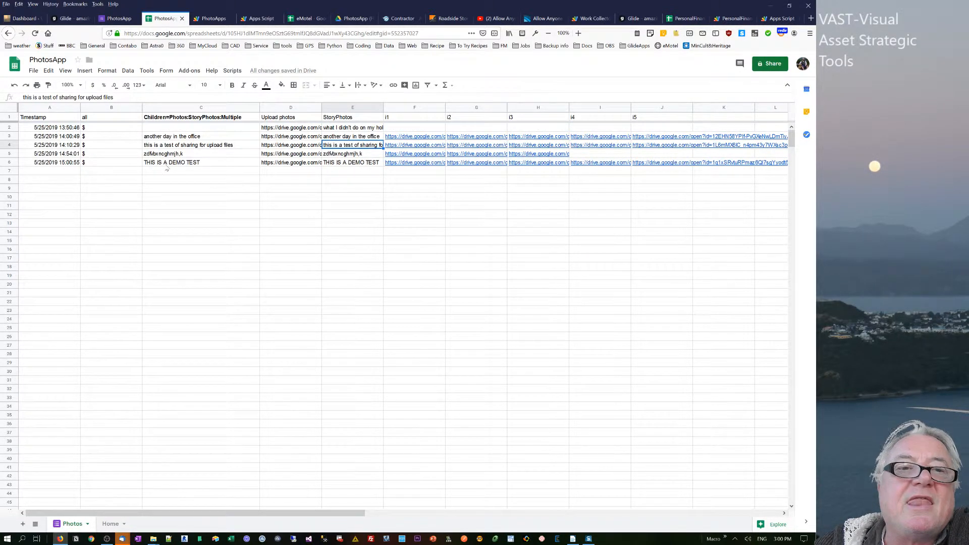
pyautogui.click(126, 163)
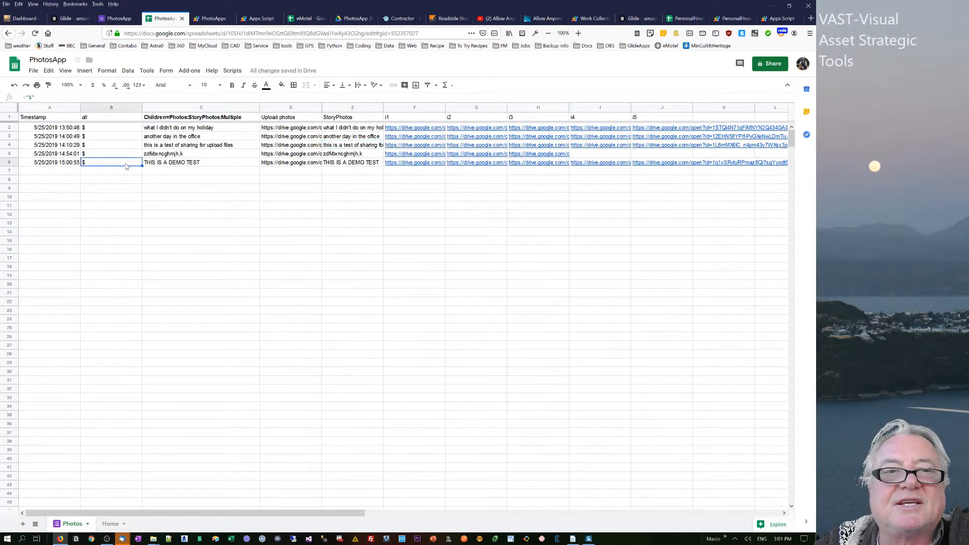
pyautogui.click(124, 108)
pyautogui.moveTo(124, 109); pyautogui.dragTo(193, 109)
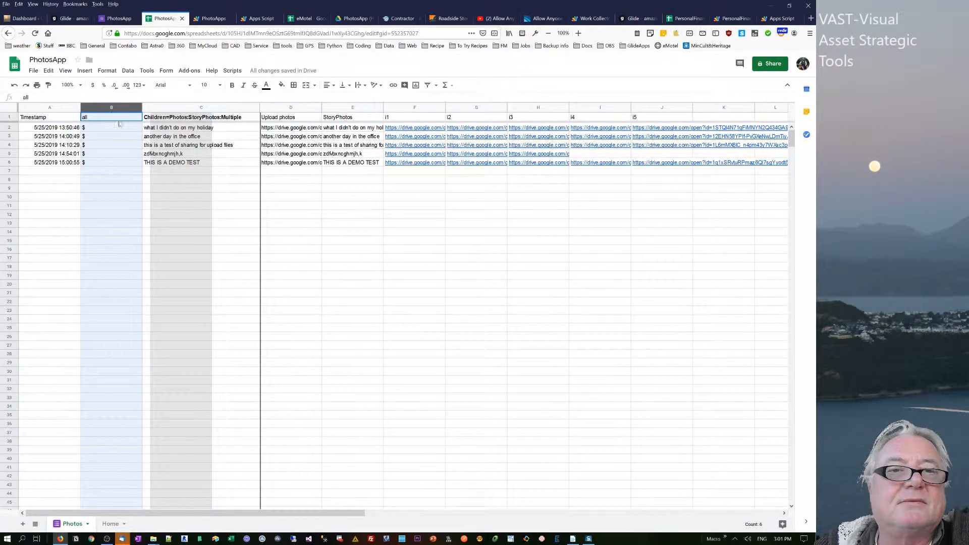
pyautogui.moveTo(119, 124); pyautogui.dragTo(135, 172)
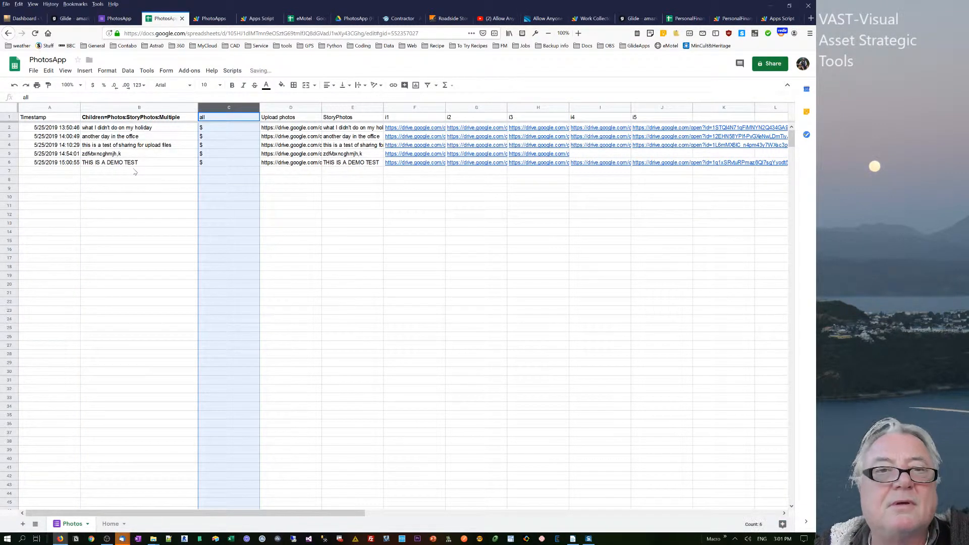
pyautogui.moveTo(225, 110); pyautogui.dragTo(144, 111)
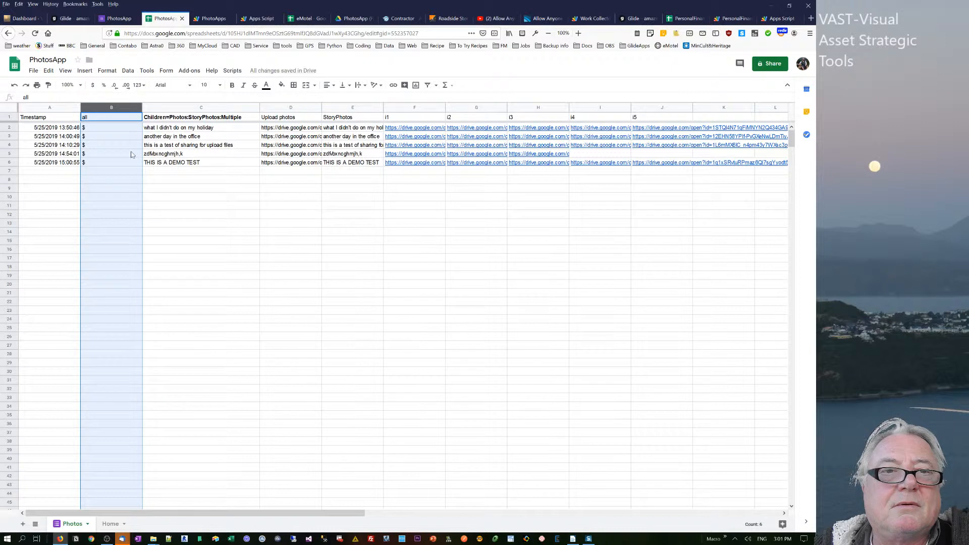
# - Fill the all column and the adjacent Children=Photos:StoryPhotos:Multiple column with orange
pyautogui.keyDown('shift'); pyautogui.click(175, 109); pyautogui.keyUp('shift')
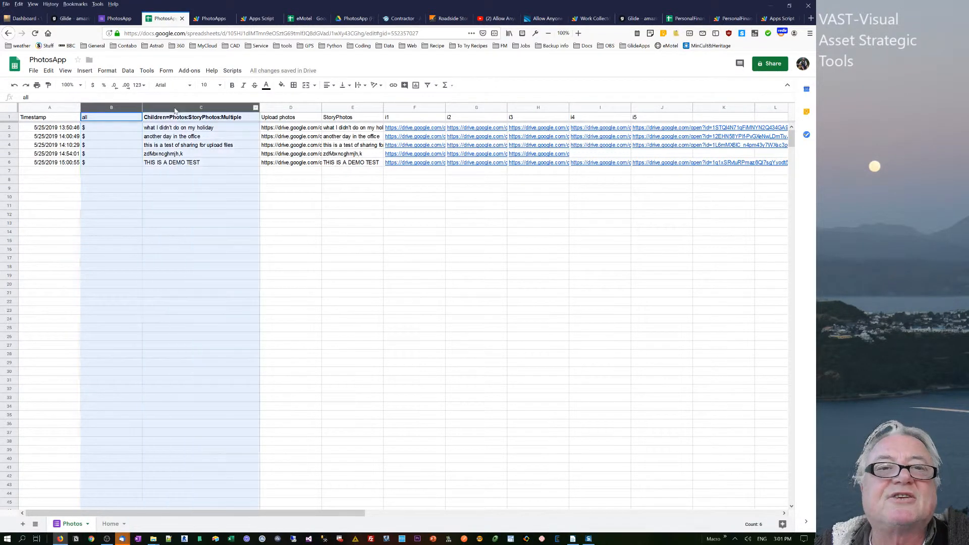
pyautogui.click(282, 85)
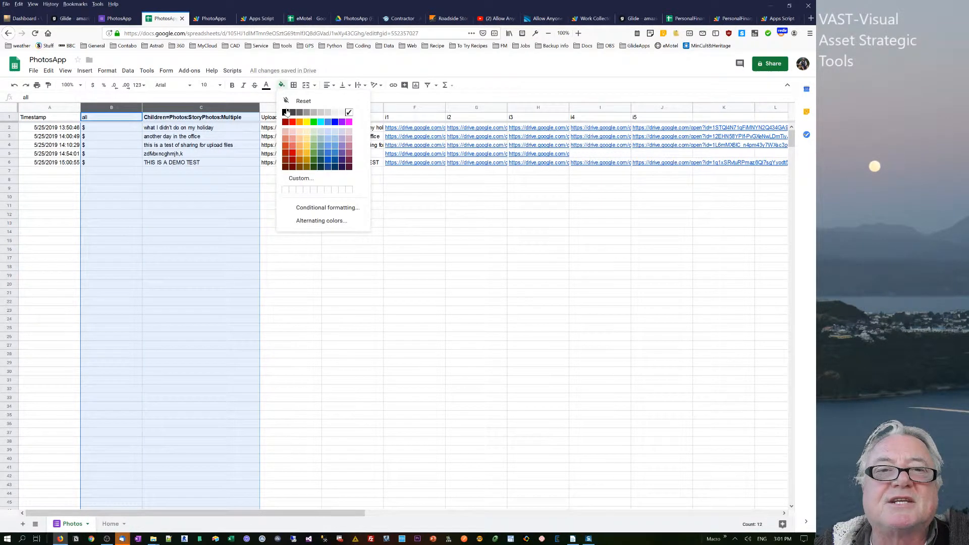
pyautogui.click(302, 124)
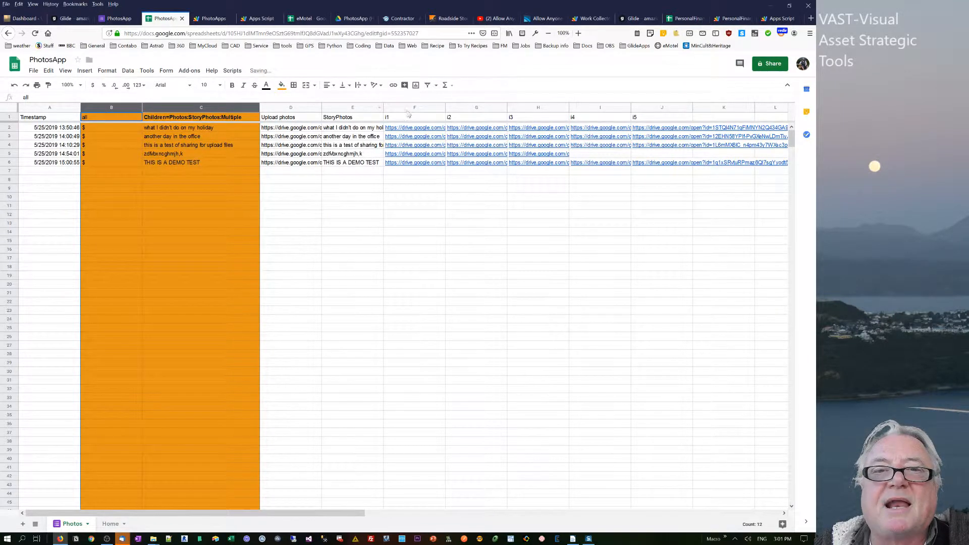
# - Fill the image link columns i1 through i5 with a light yellow colour
pyautogui.moveTo(408, 112); pyautogui.dragTo(689, 107)
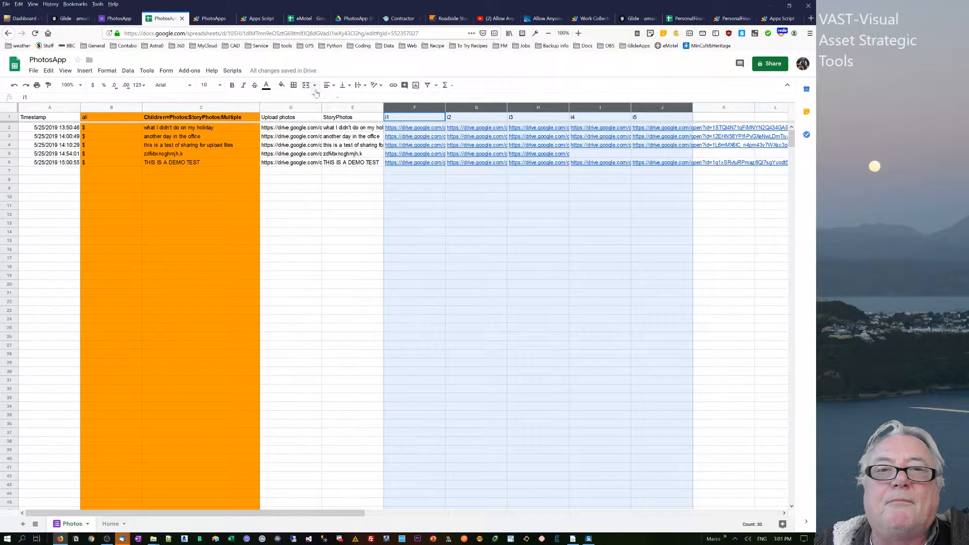
pyautogui.click(281, 88)
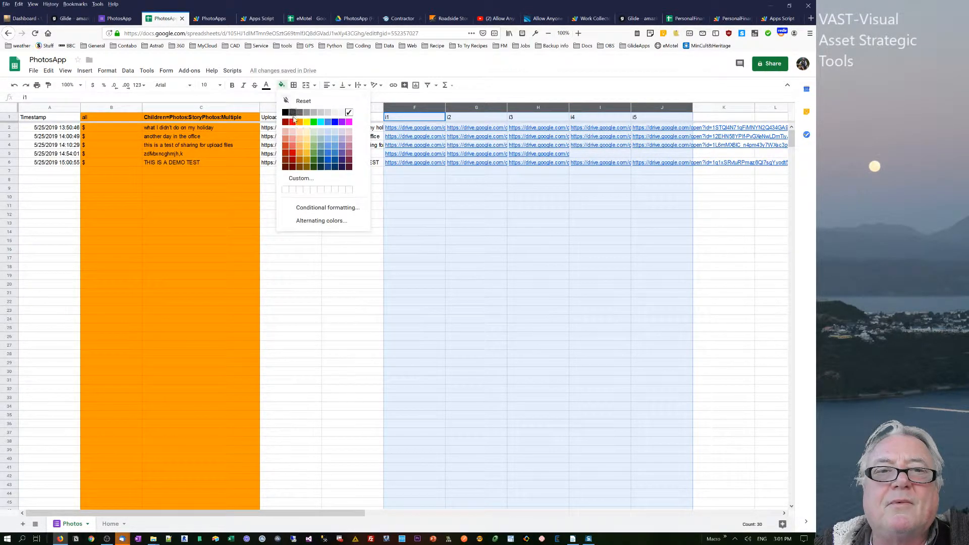
pyautogui.click(308, 139)
pyautogui.click(325, 251)
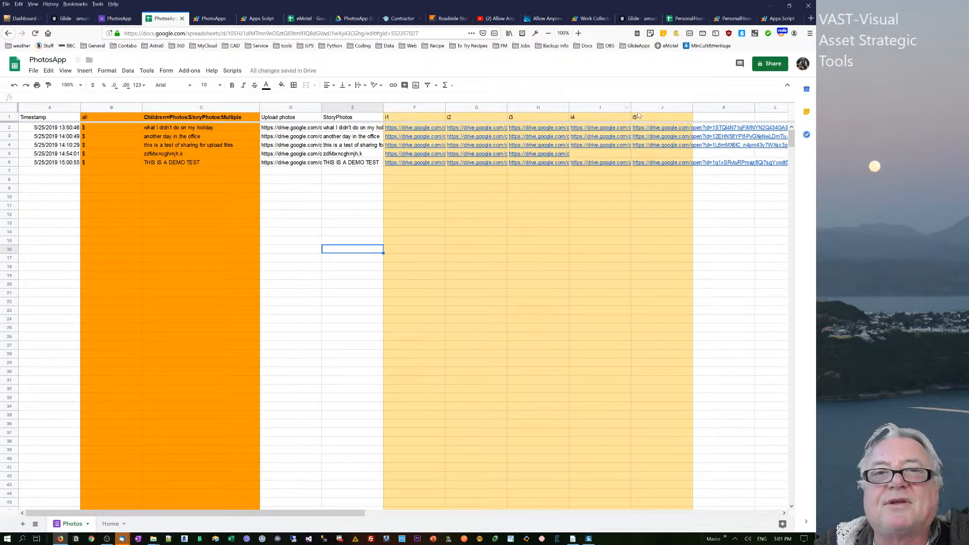
# - Comment out lines 1 to 16 of the PhotoApps script, which hold the onOpen function adding the Scripts menu
pyautogui.click(211, 18)
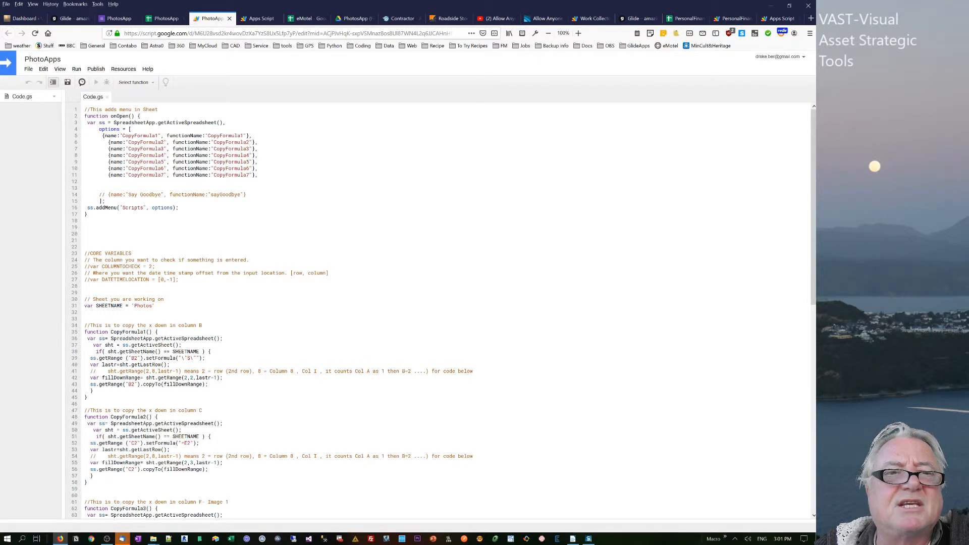
pyautogui.moveTo(85, 214); pyautogui.dragTo(85, 108)
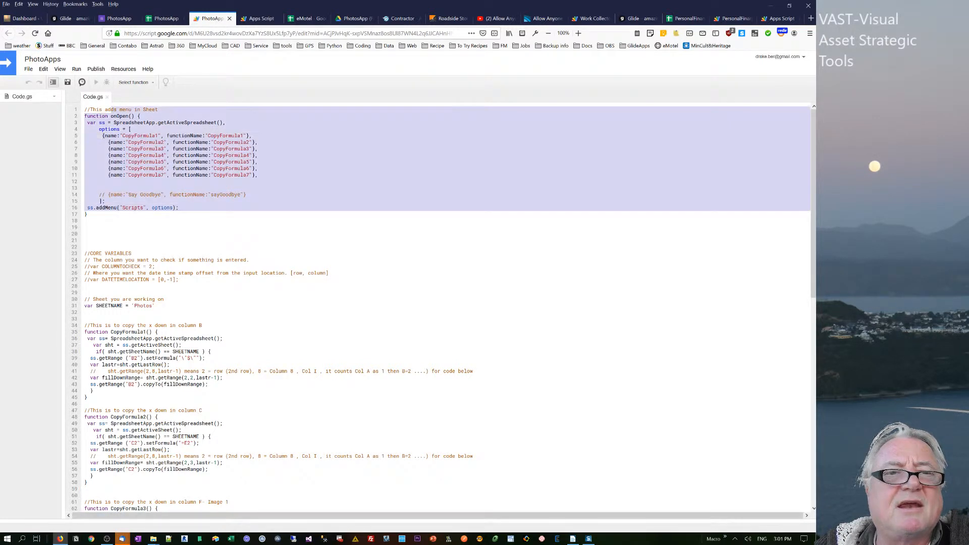
pyautogui.click(44, 69)
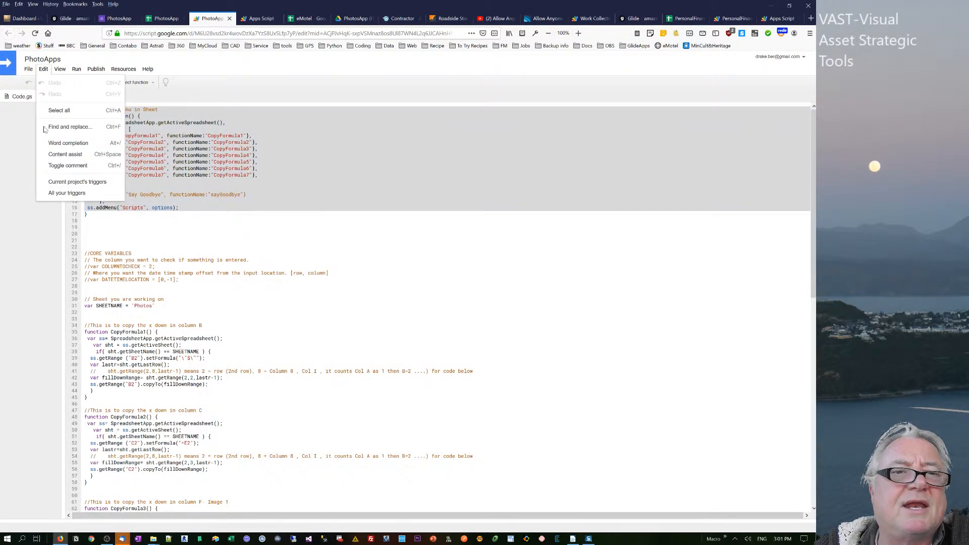
pyautogui.click(64, 167)
pyautogui.click(85, 241)
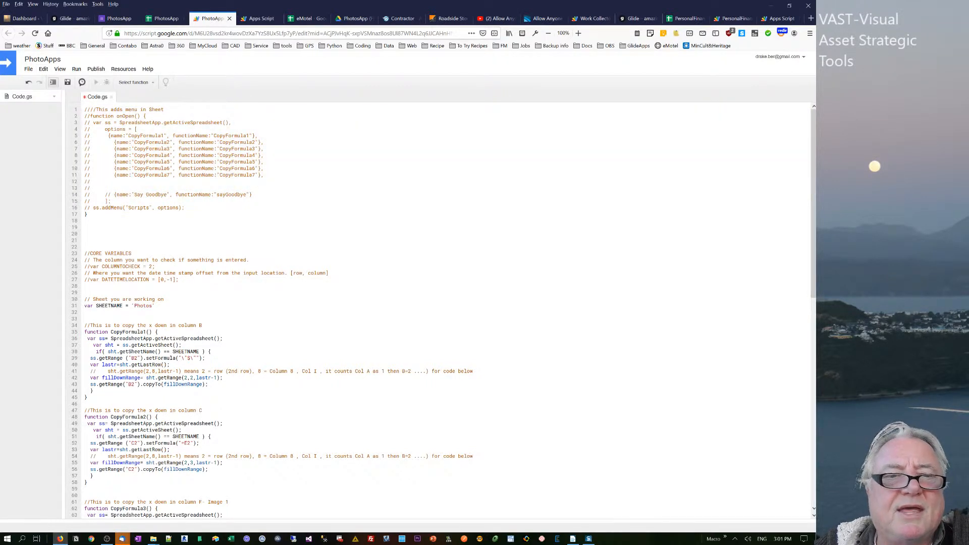
# - Check the script's SHEETNAME variable against the name of the Photos sheet in the spreadsheet
pyautogui.scroll(-5, 802, 292)
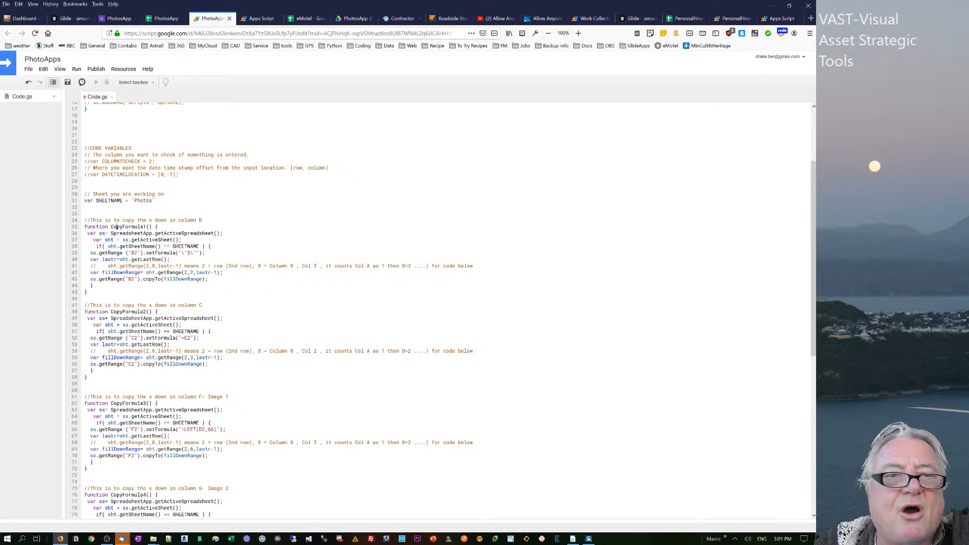
pyautogui.moveTo(85, 201); pyautogui.dragTo(156, 200)
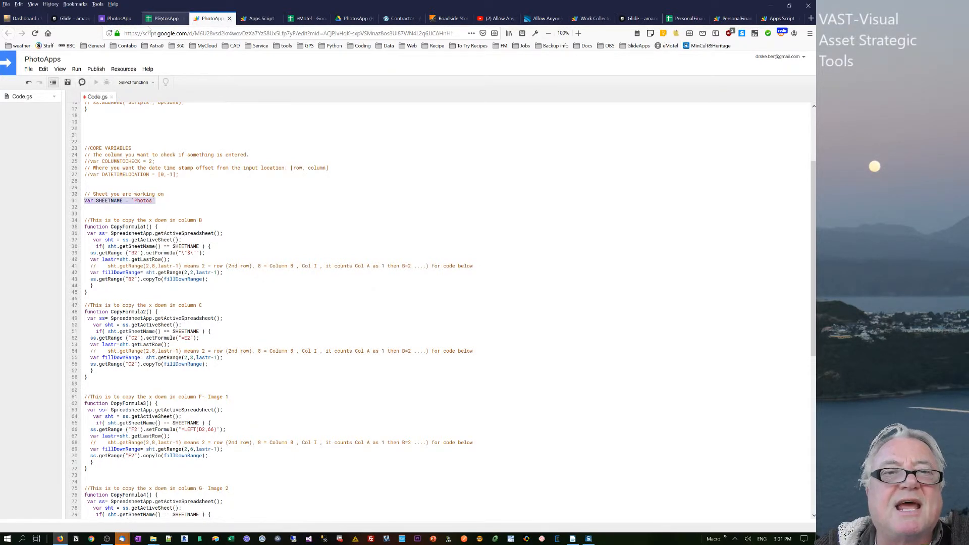
pyautogui.click(164, 18)
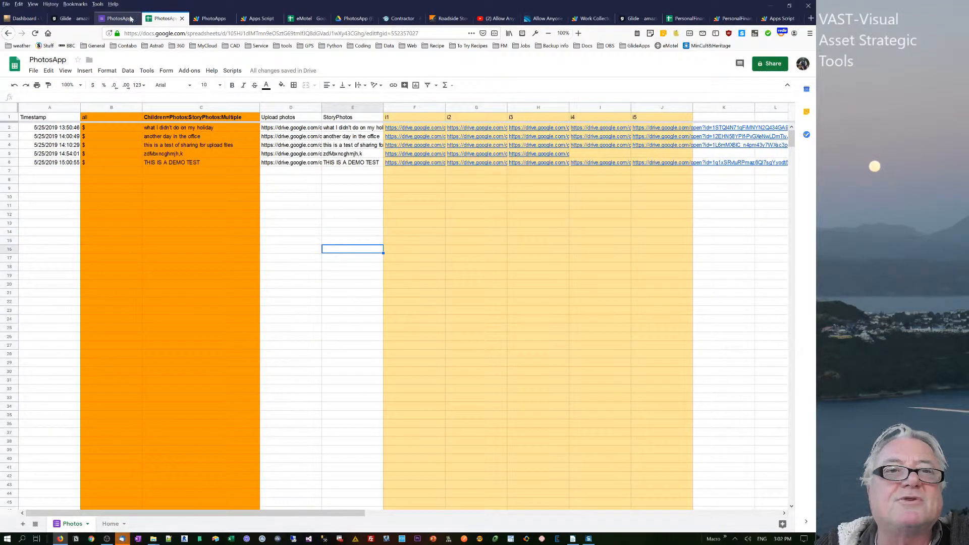
# - Examine the column number in CopyFormula2's getRange call in the PhotoApps script and compare it with the Photos sheet's columns
pyautogui.click(210, 18)
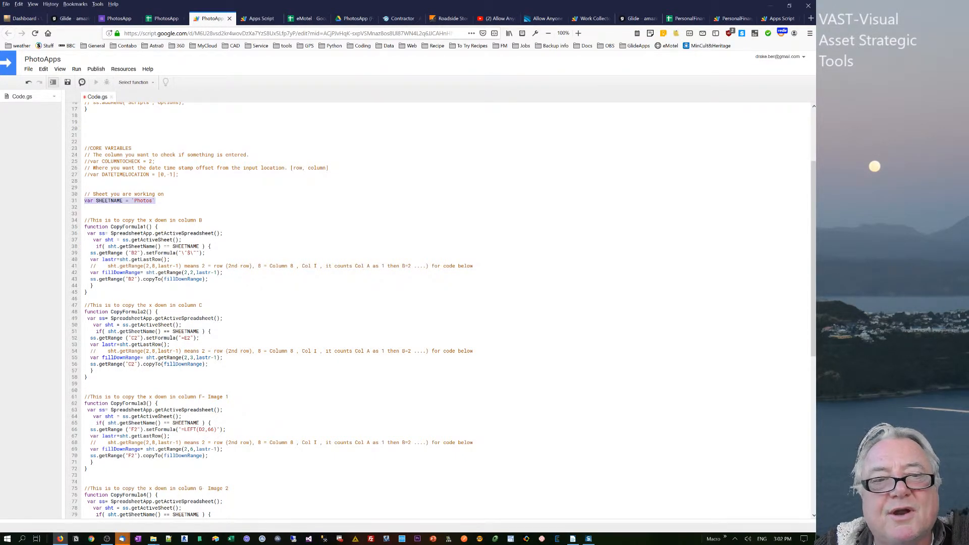
pyautogui.click(184, 253)
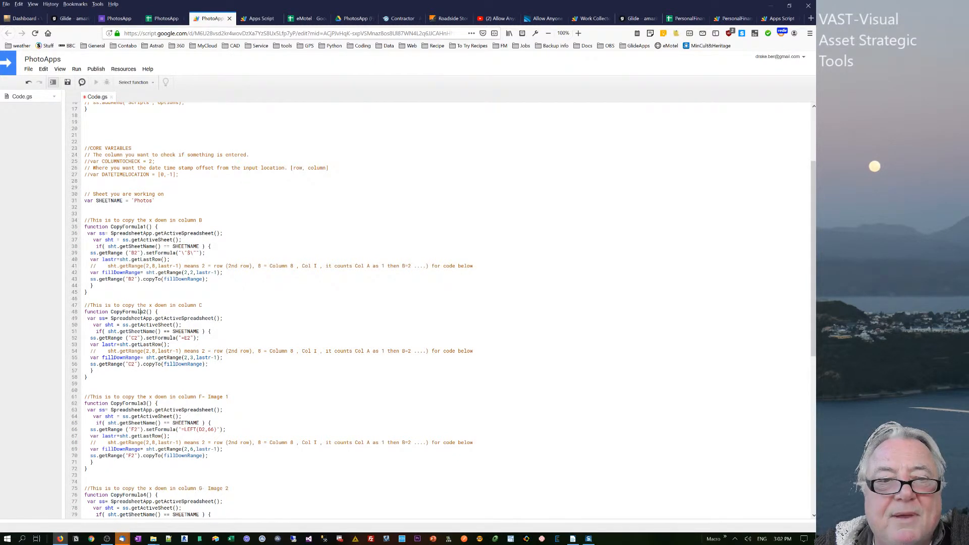
pyautogui.moveTo(155, 358); pyautogui.dragTo(181, 358)
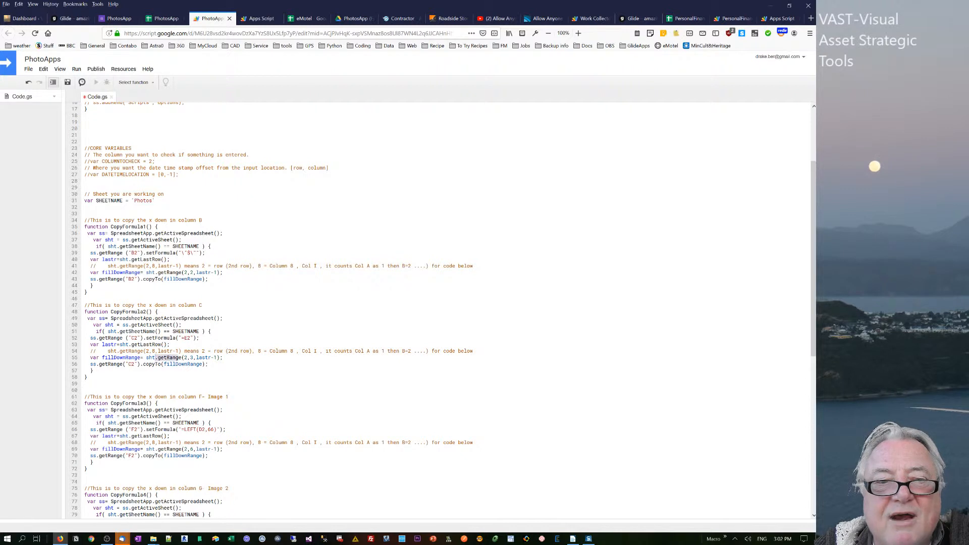
pyautogui.click(185, 357)
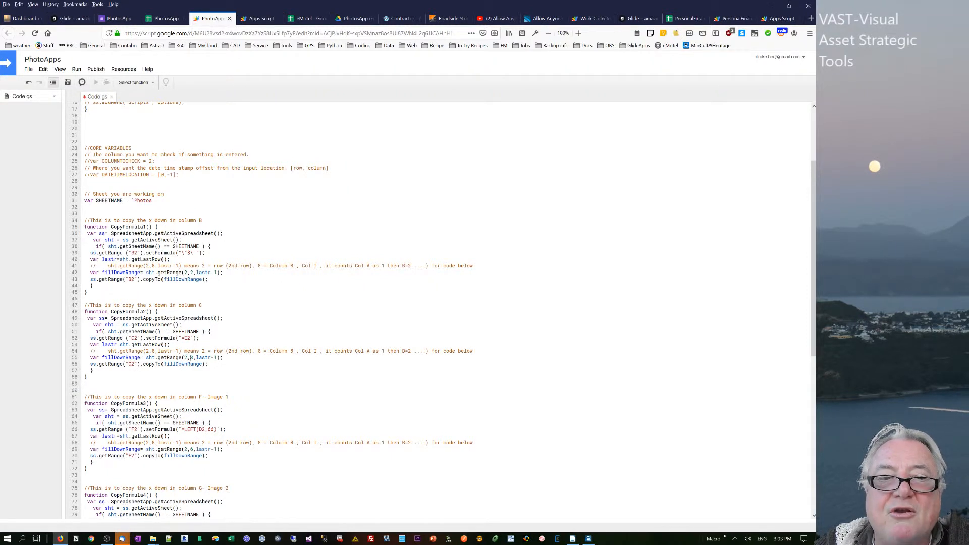
pyautogui.moveTo(190, 358); pyautogui.dragTo(193, 357)
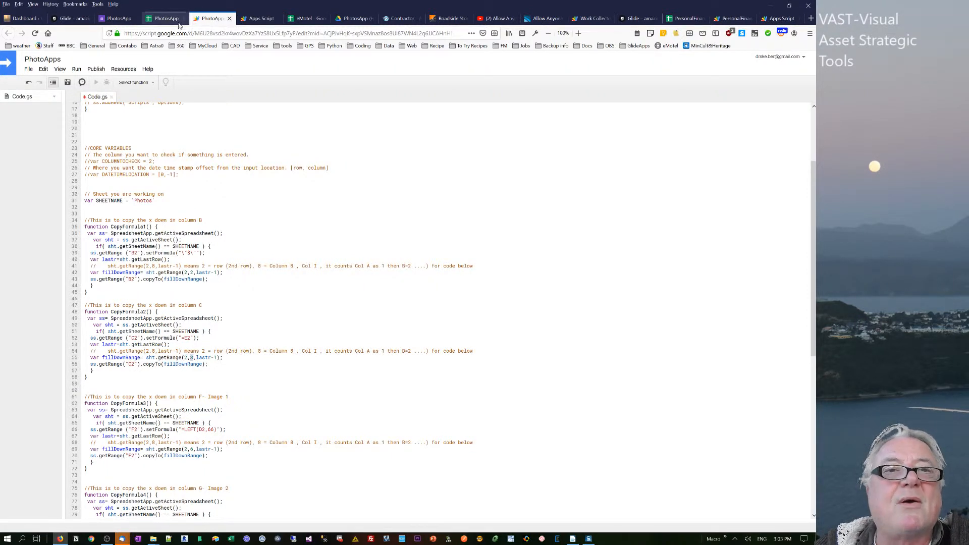
pyautogui.click(162, 18)
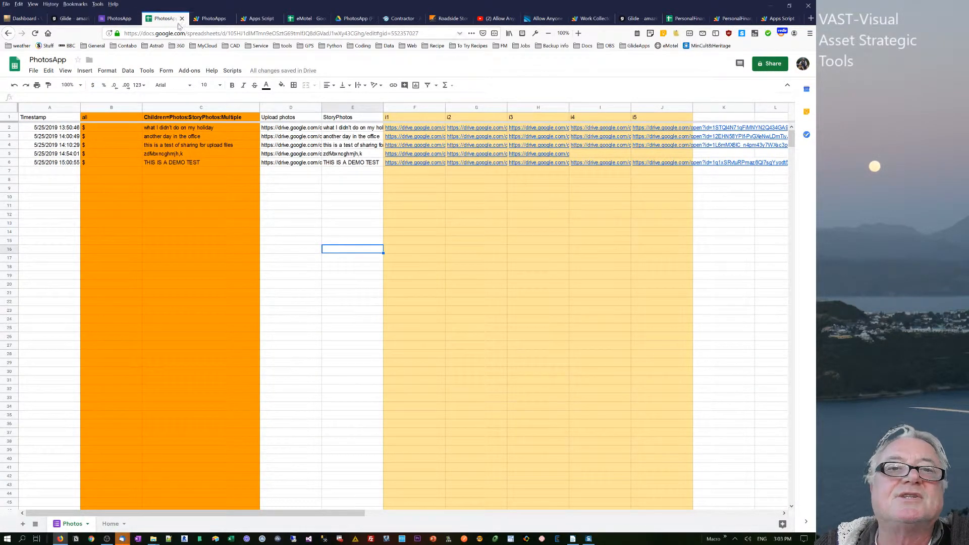
# - Examine the functions CopyFormula3 to CopyFormula7 in the PhotoApps script and check the project's list of triggers
pyautogui.click(203, 20)
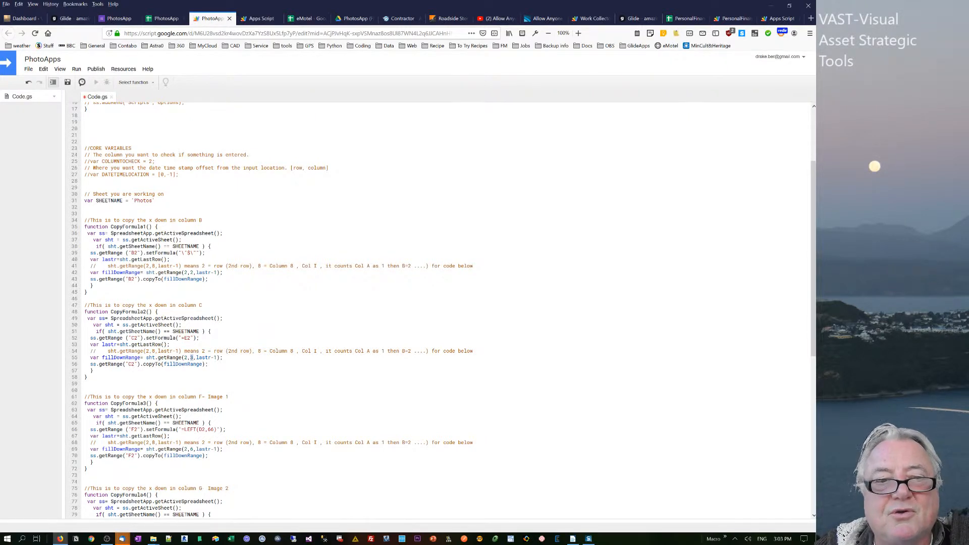
pyautogui.scroll(-10, 434, 308)
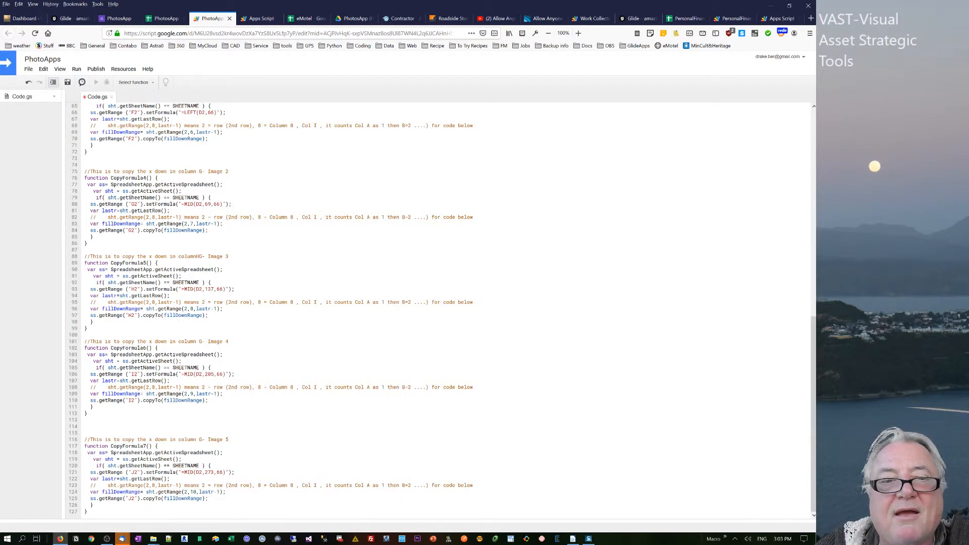
pyautogui.moveTo(222, 309); pyautogui.dragTo(200, 309)
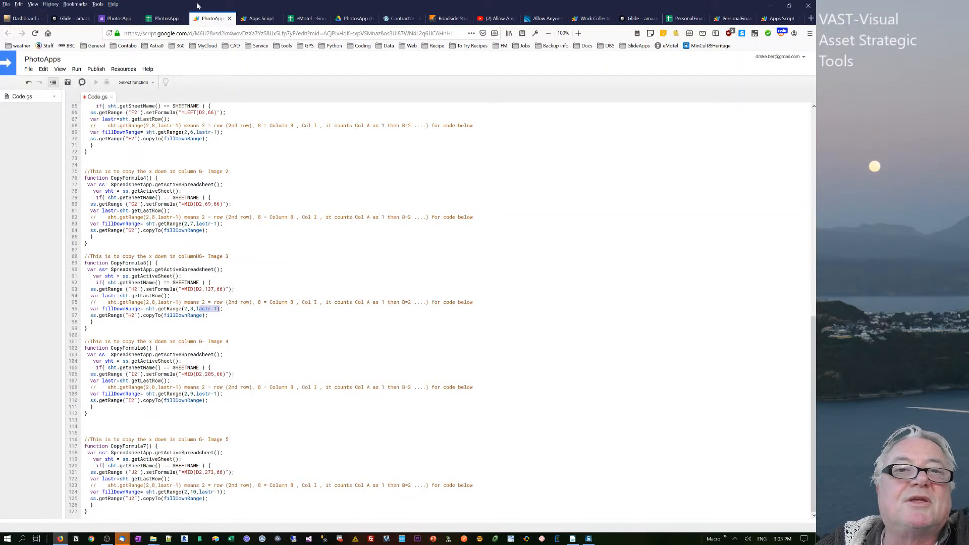
pyautogui.click(244, 19)
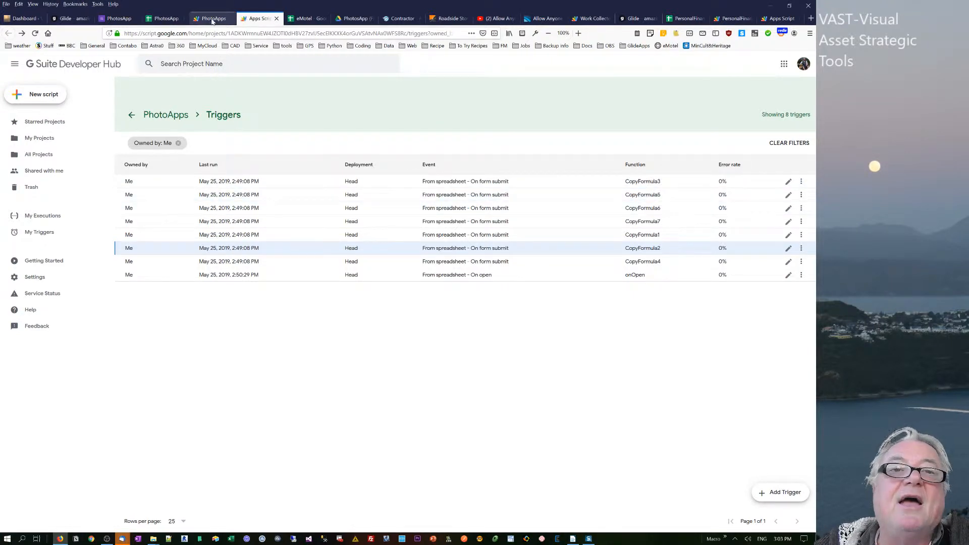
# - Examine the form response cells in row 6 of the Photos sheet and the formula in cell B2
pyautogui.click(164, 19)
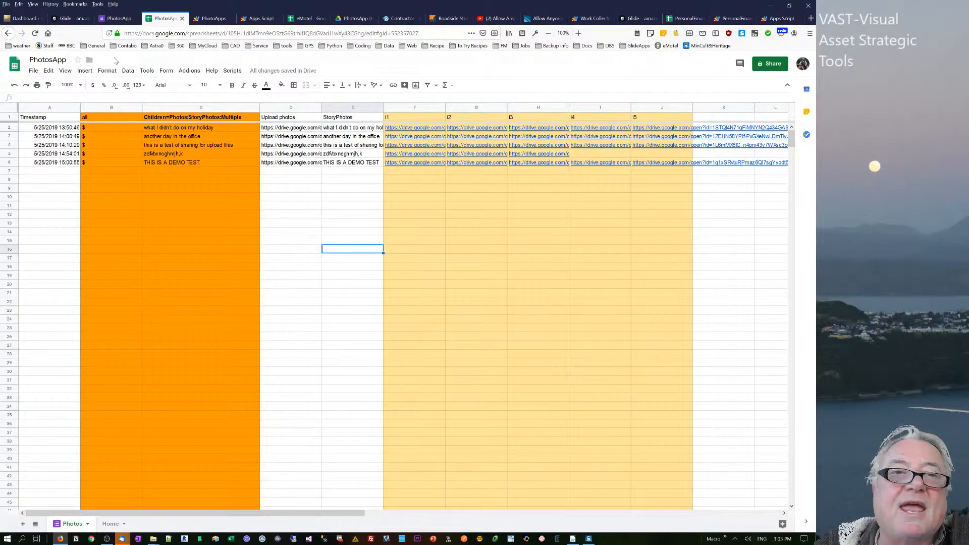
pyautogui.moveTo(60, 164); pyautogui.dragTo(293, 163)
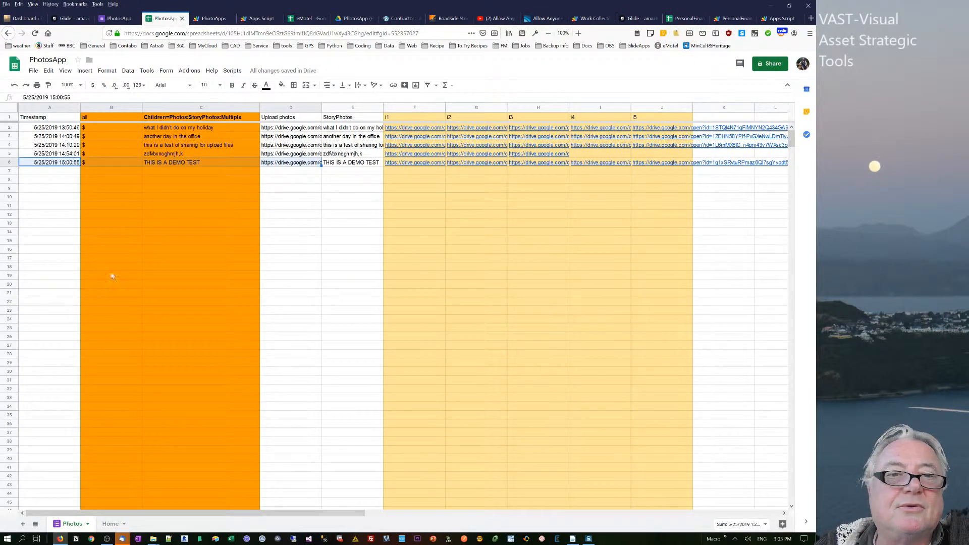
pyautogui.click(105, 129)
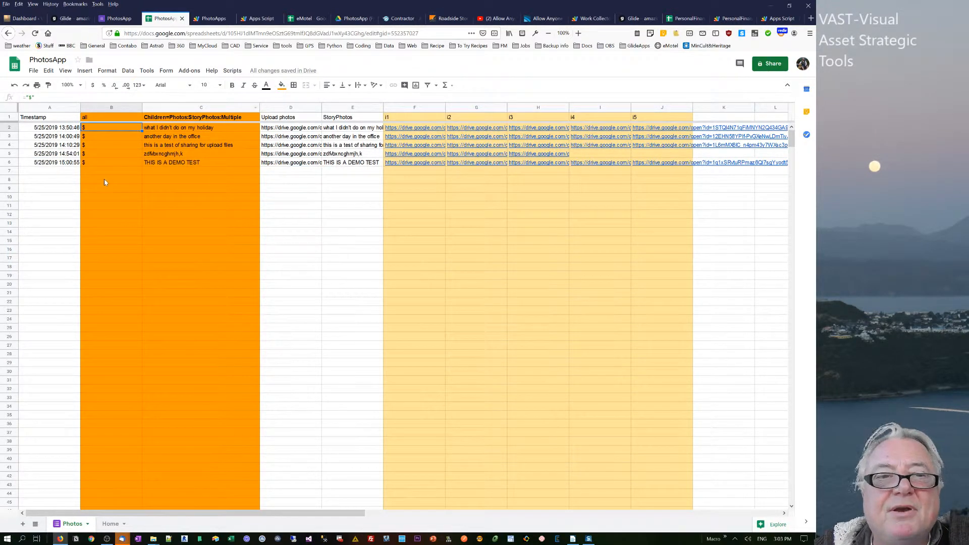
# - Try copying the timestamp from cell A6 into A7 of the Photos sheet, and clear the pasted entry
pyautogui.click(51, 165)
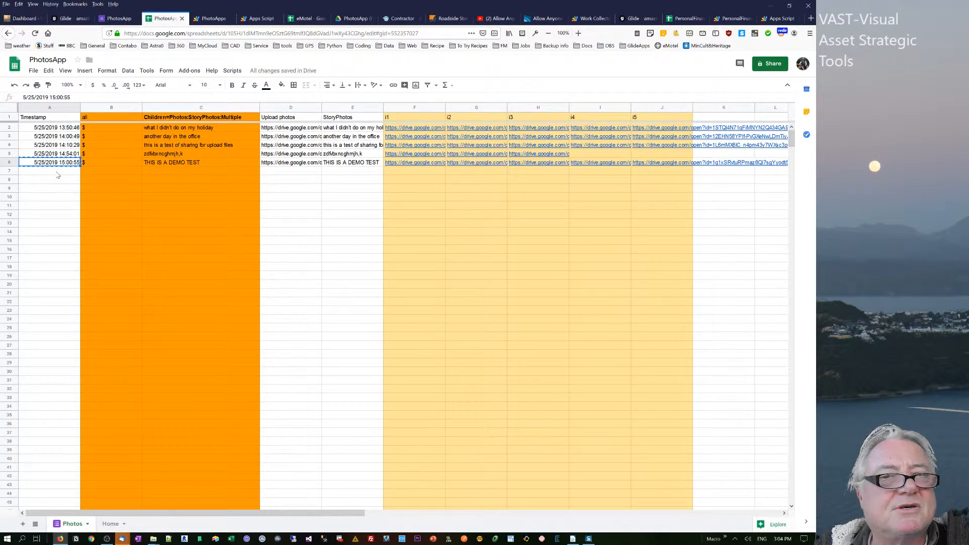
pyautogui.click(207, 19)
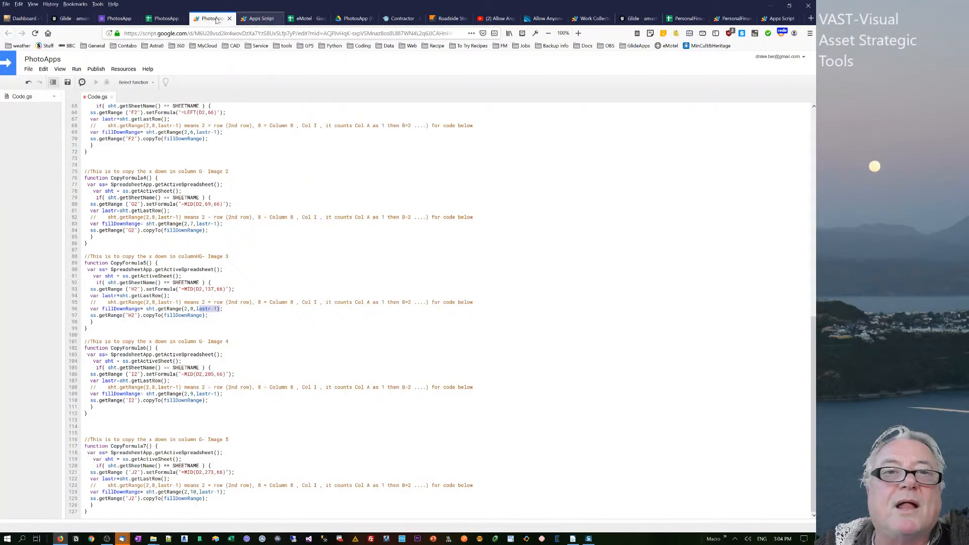
pyautogui.click(169, 19)
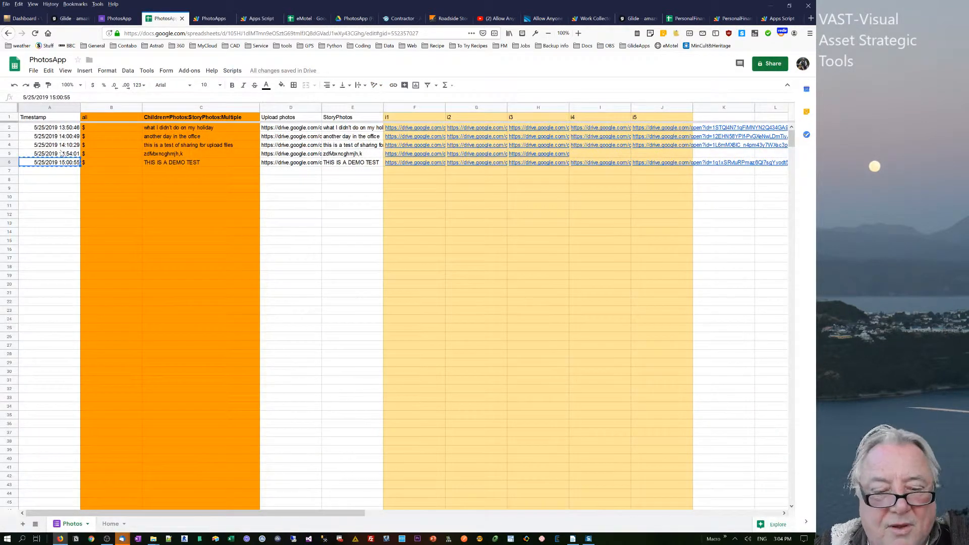
pyautogui.hotkey('ctrl', 'c')
pyautogui.click(56, 172)
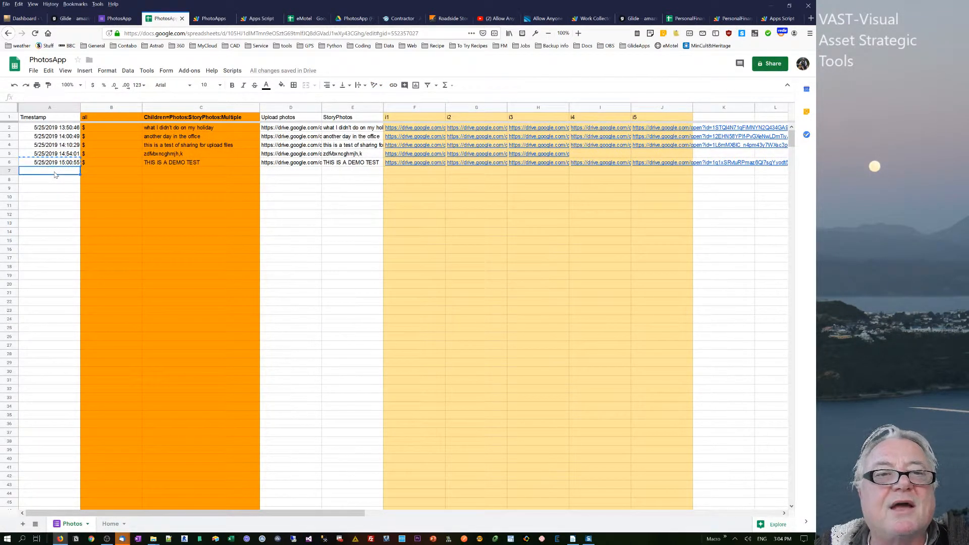
pyautogui.hotkey('ctrl', 'v')
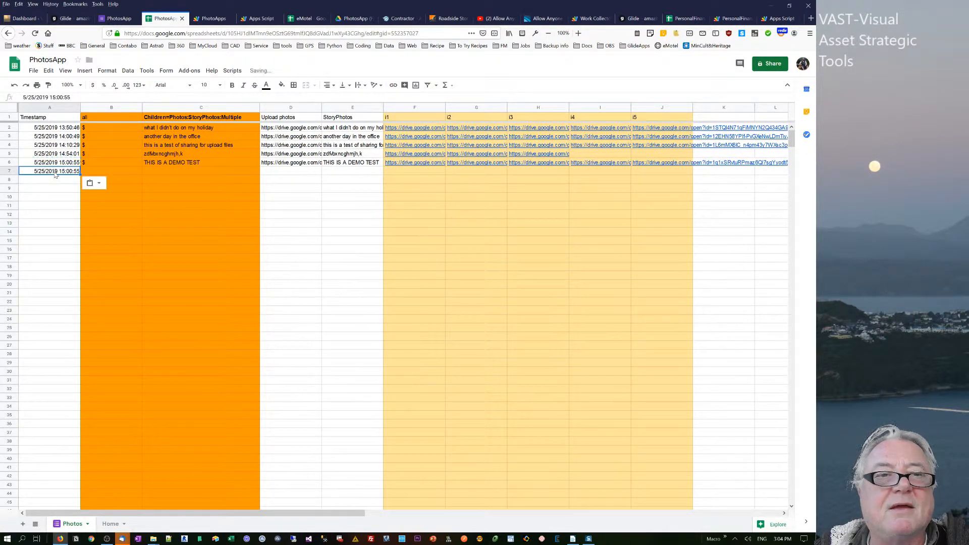
pyautogui.click(43, 216)
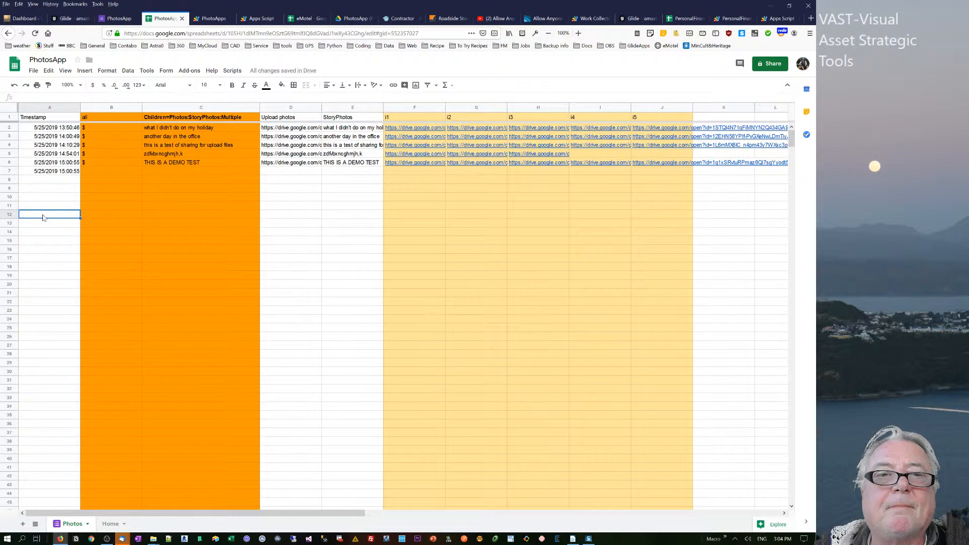
pyautogui.click(36, 172)
pyautogui.press('Delete')
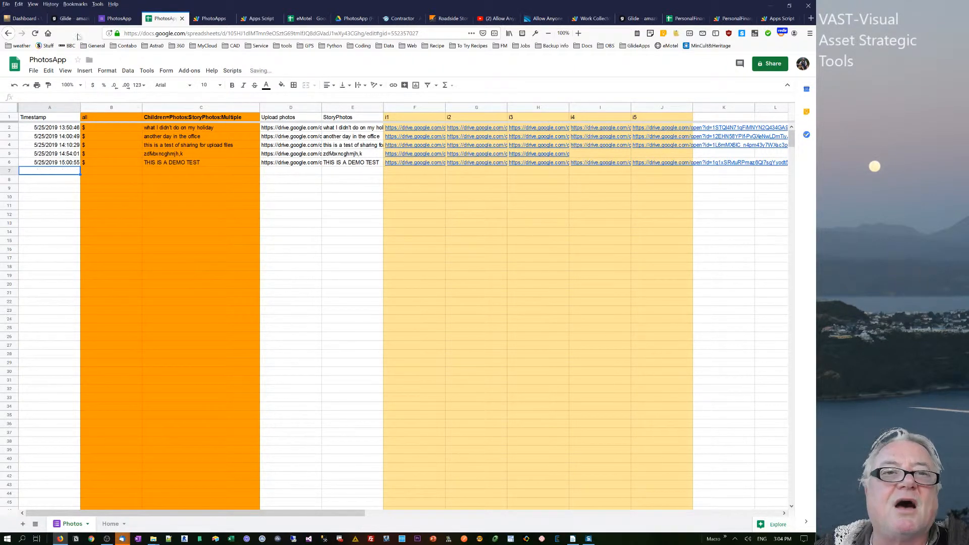
# - Open the CopyFormula3 trigger for editing, review its event type choices, and save it with On form submit
pyautogui.click(256, 19)
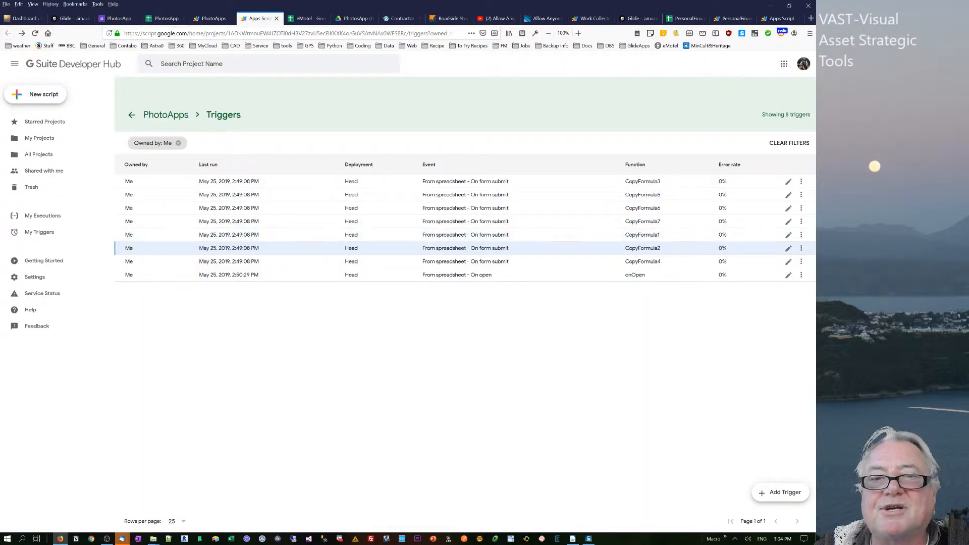
pyautogui.click(386, 183)
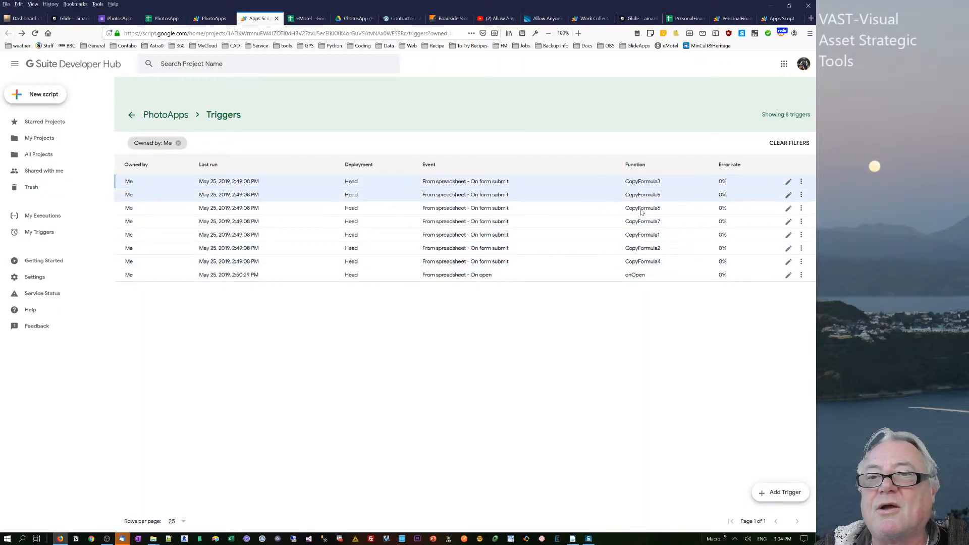
pyautogui.click(789, 181)
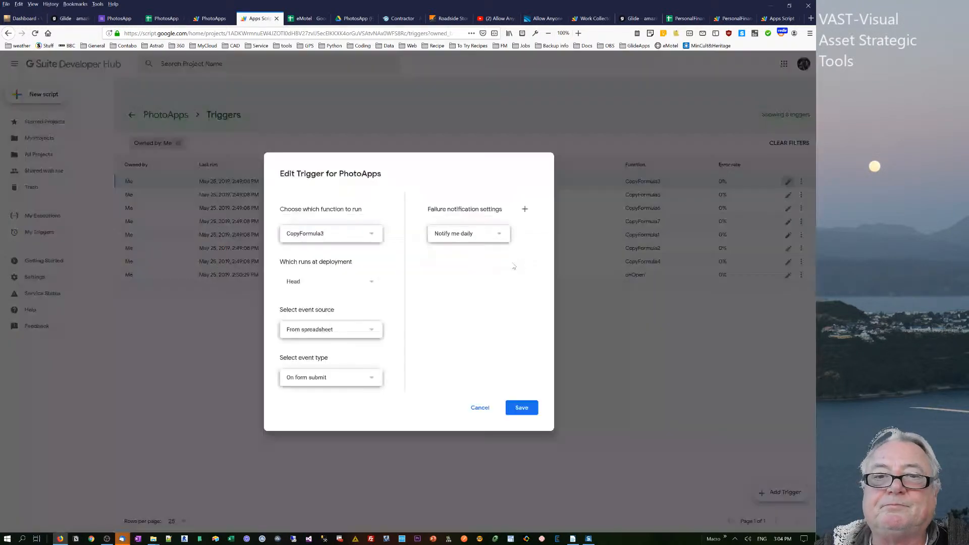
pyautogui.click(336, 382)
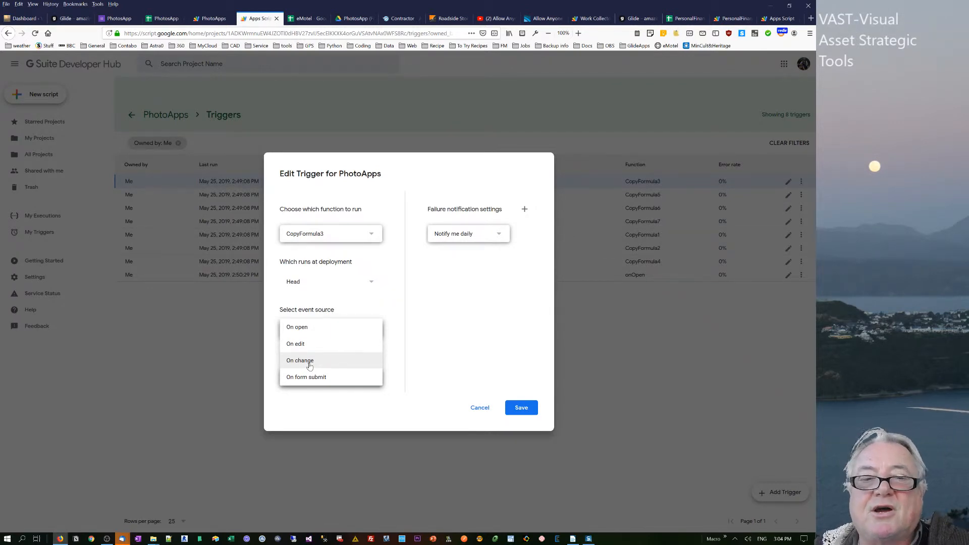
pyautogui.press('Down')
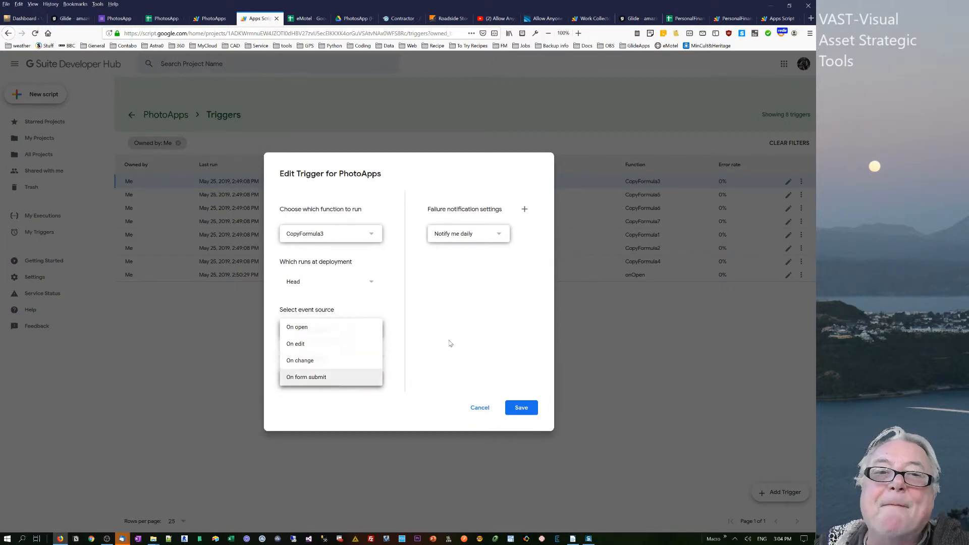
pyautogui.press('Return')
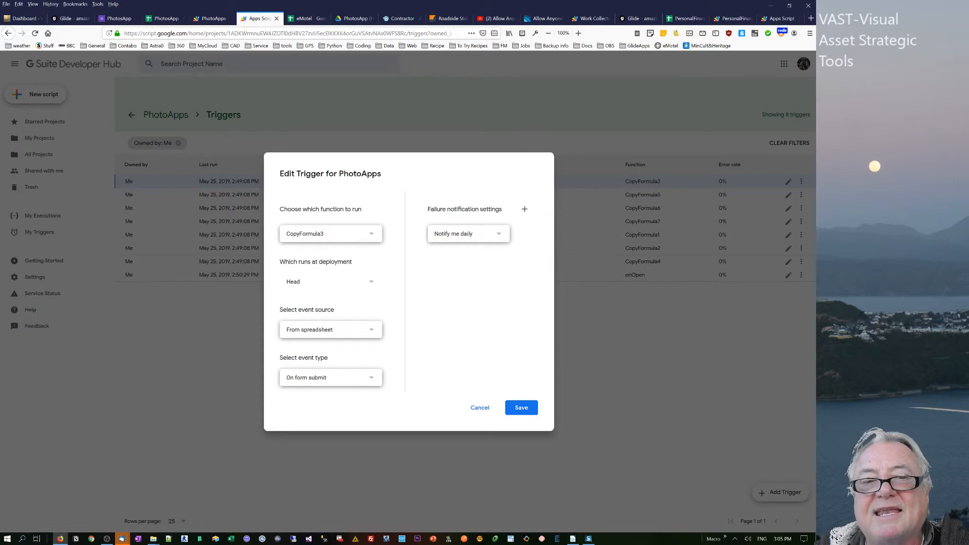
pyautogui.click(337, 377)
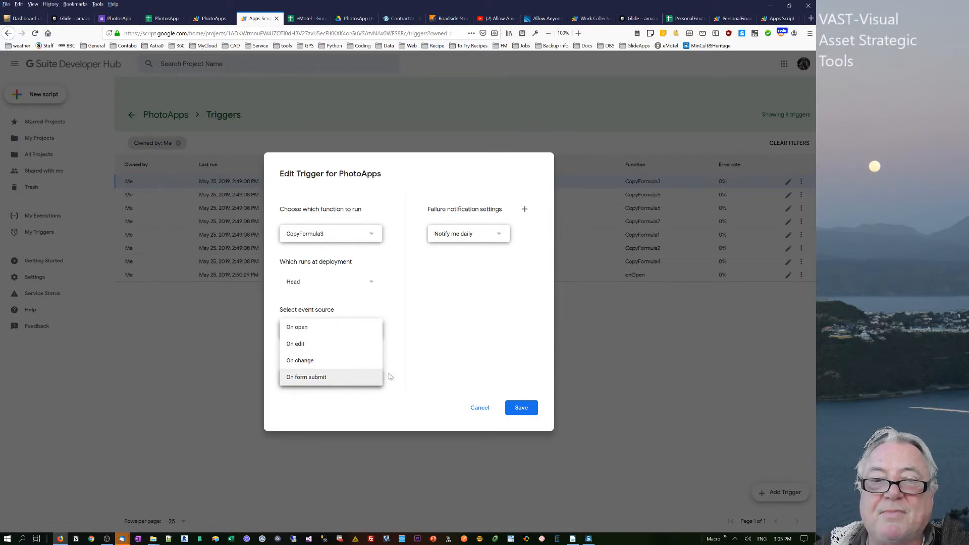
pyautogui.click(518, 408)
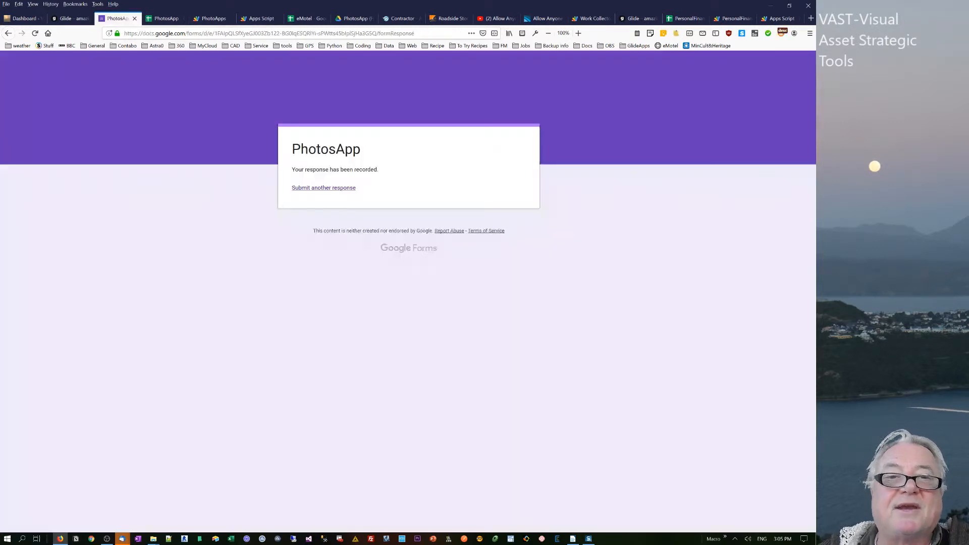
# - Start another response in the PhotosApp form and enter "earghdngchjvk .l;nm,/" as the story for the photos
pyautogui.click(302, 188)
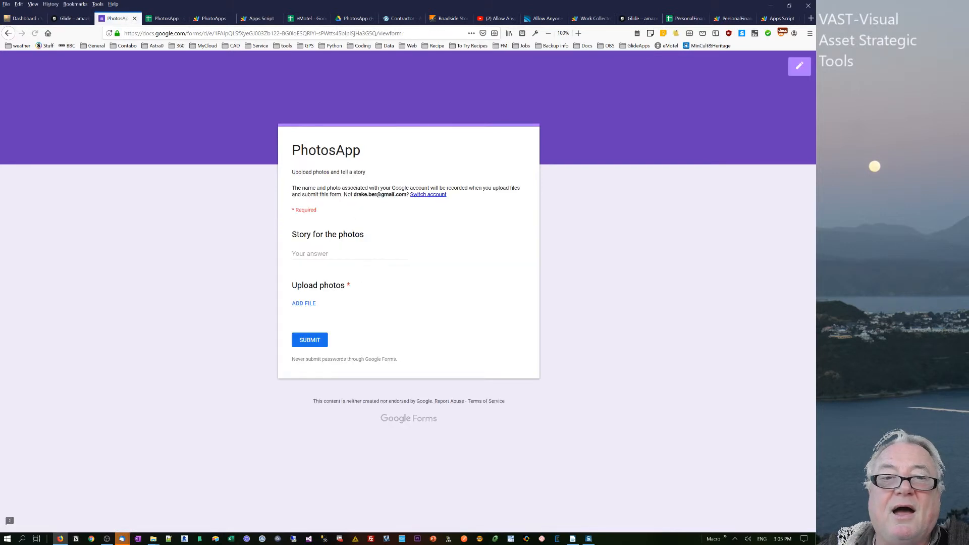
pyautogui.click(330, 254)
pyautogui.write('earghdngchjvk .l;nm,/')
# - Upload 1.jpg, 2.jpg and 3.jpg from the Honey\im folder to the form response and submit it
pyautogui.click(308, 304)
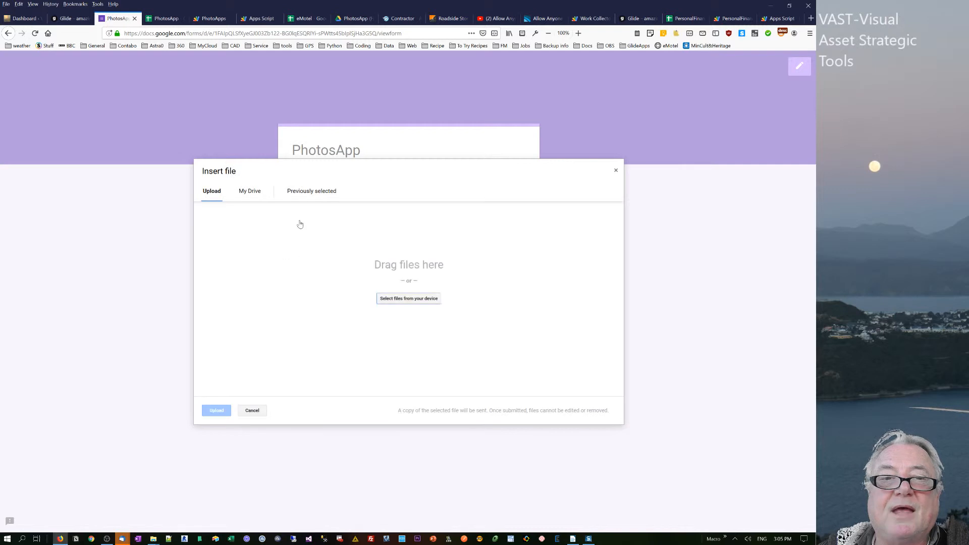
pyautogui.click(409, 298)
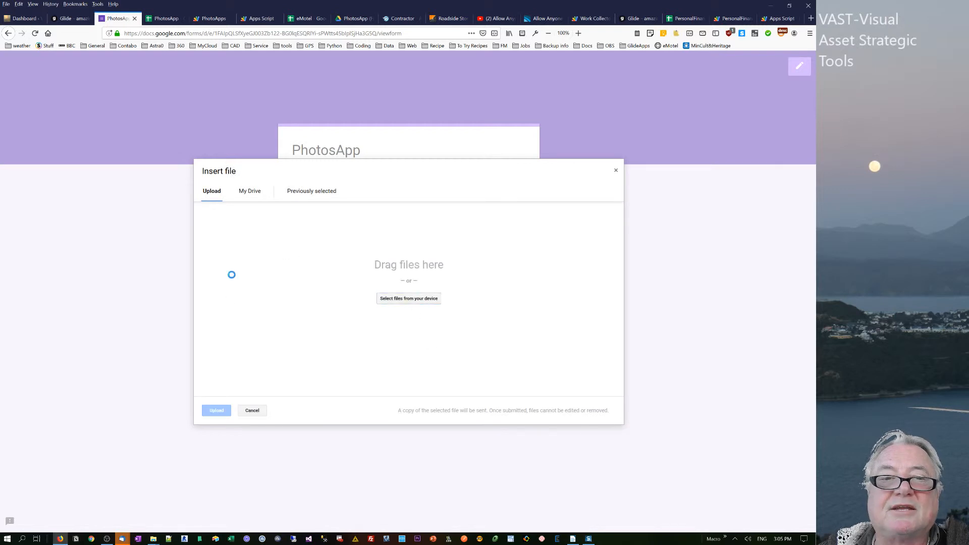
pyautogui.click(214, 176)
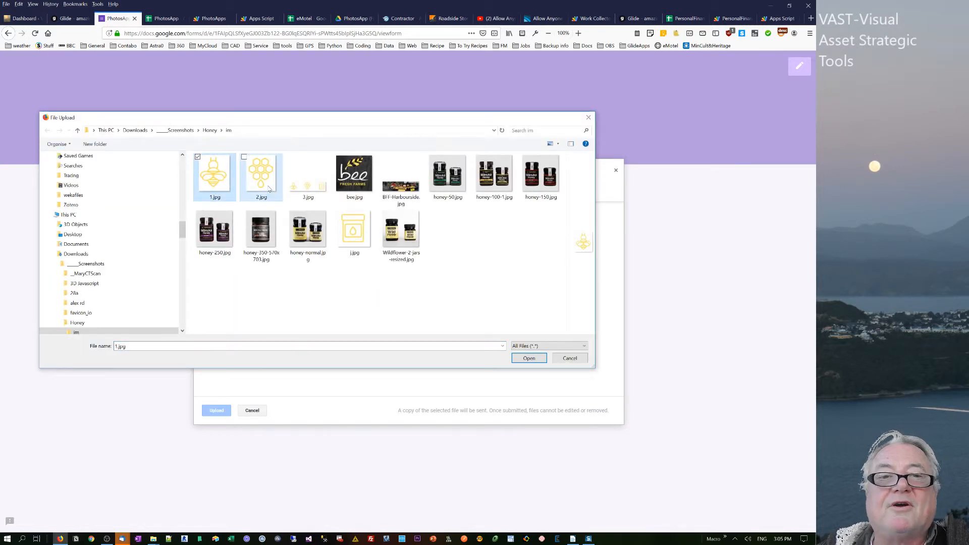
pyautogui.keyDown('shift'); pyautogui.click(308, 174); pyautogui.keyUp('shift')
pyautogui.click(529, 358)
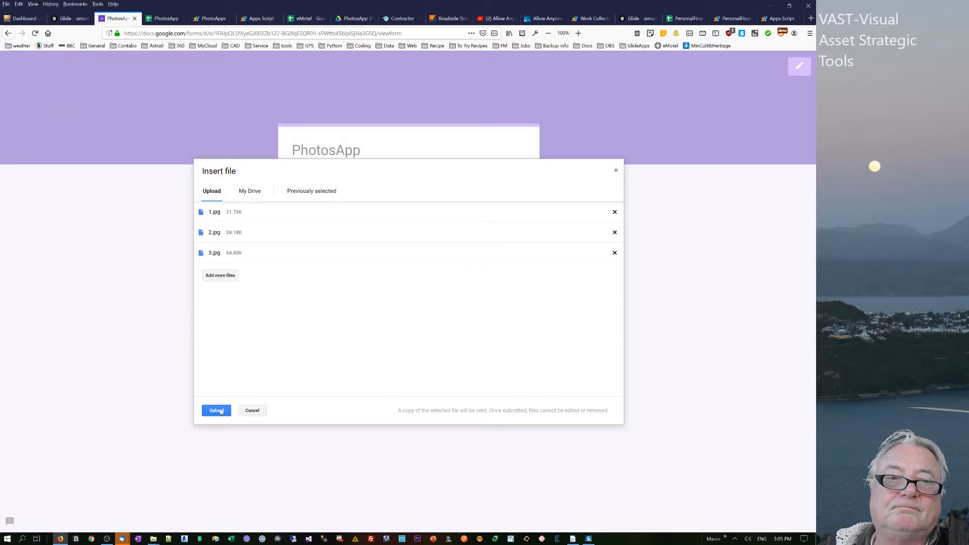
pyautogui.click(221, 411)
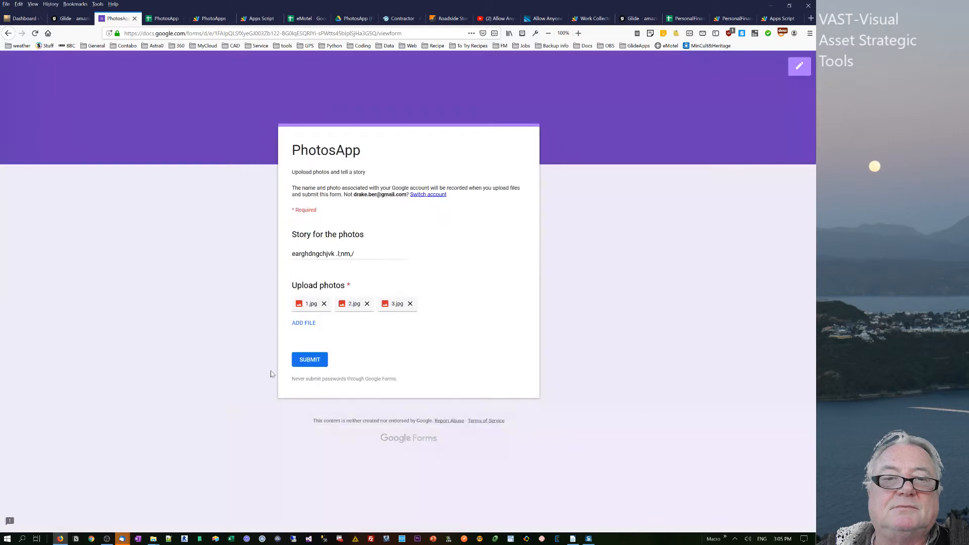
pyautogui.click(309, 359)
# - Check the new response's row in the Photos sheet and reload the sheet data in the Glide PhotosApp project
pyautogui.click(161, 21)
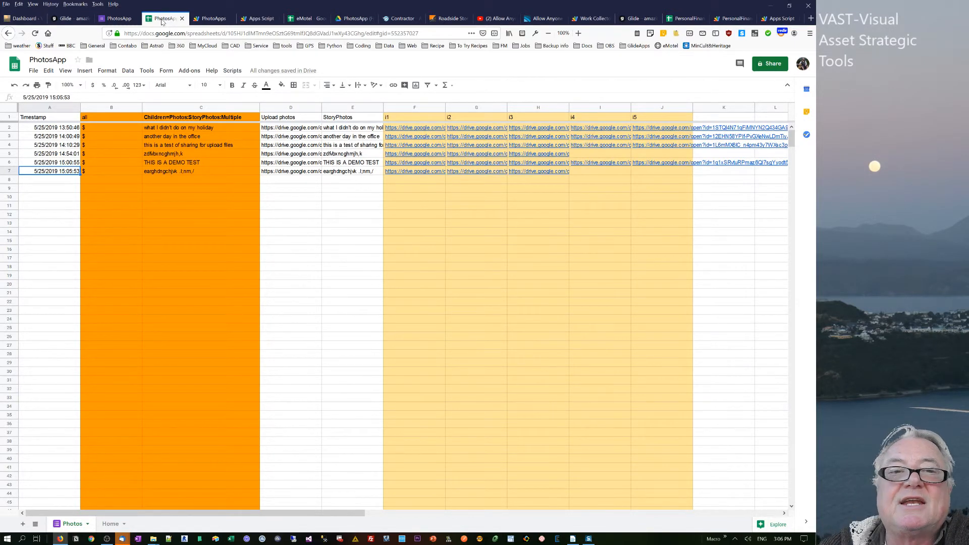
pyautogui.click(70, 19)
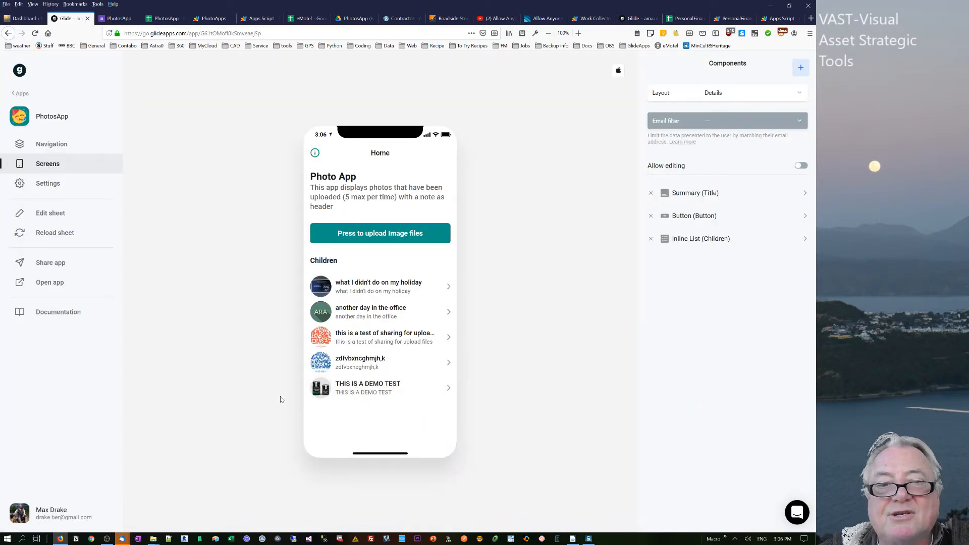
pyautogui.click(39, 234)
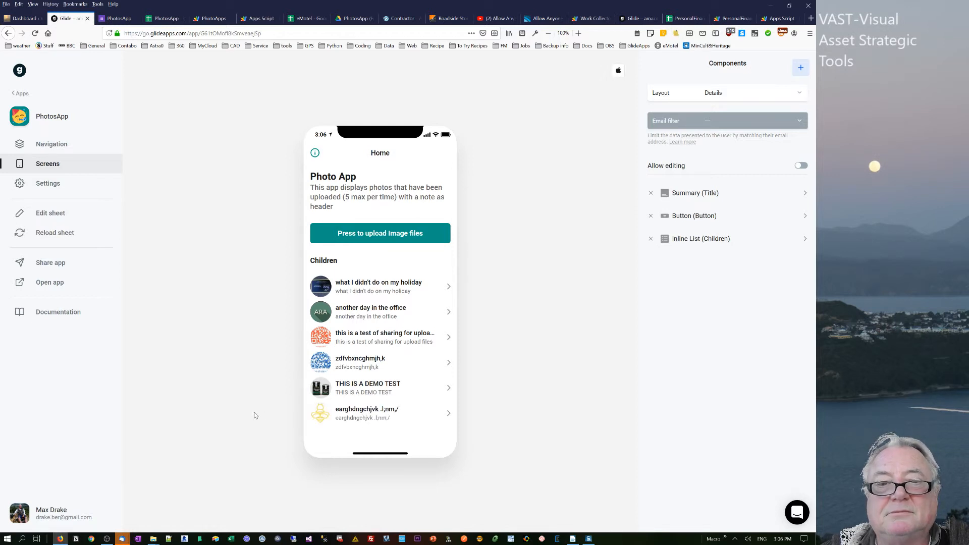
# - View the uploaded images in the new "earghdngchjvk .l;nm,/" entry of the app preview and return to Home
pyautogui.click(353, 417)
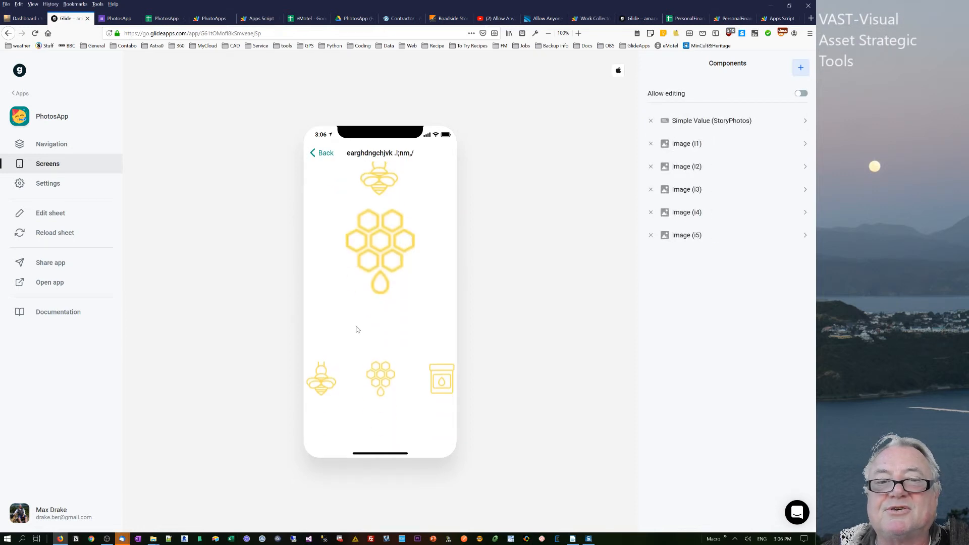
pyautogui.middleClick(356, 329)
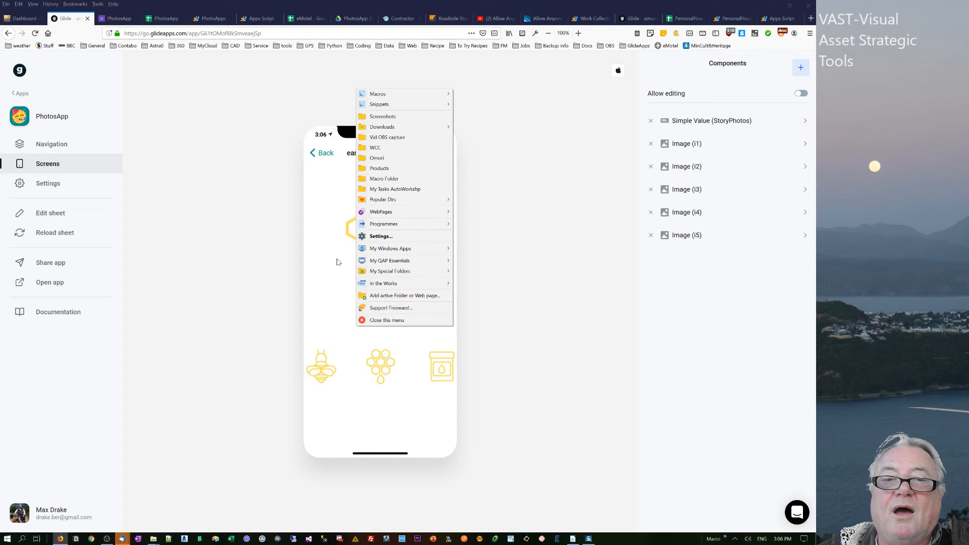
pyautogui.click(320, 156)
pyautogui.click(321, 154)
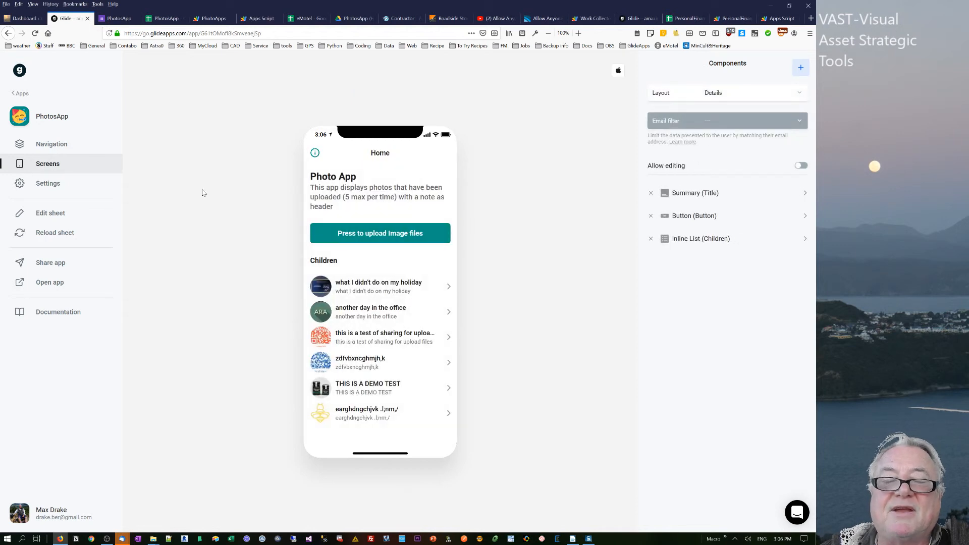